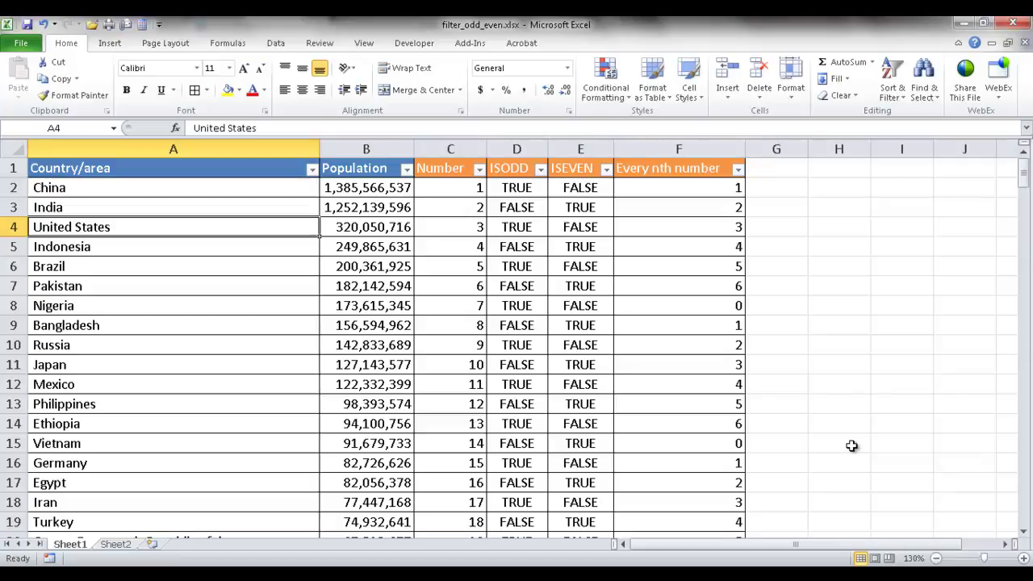
Step: Select the Country/area and Population columns and point out the China, United States, India and Indonesia rows
click(202, 138)
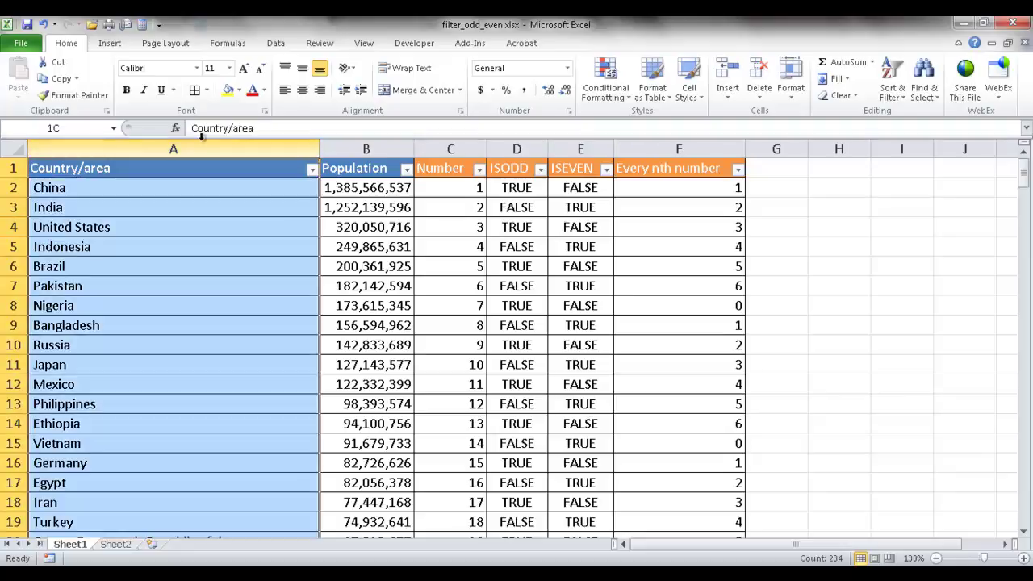
drag(202, 138, 356, 140)
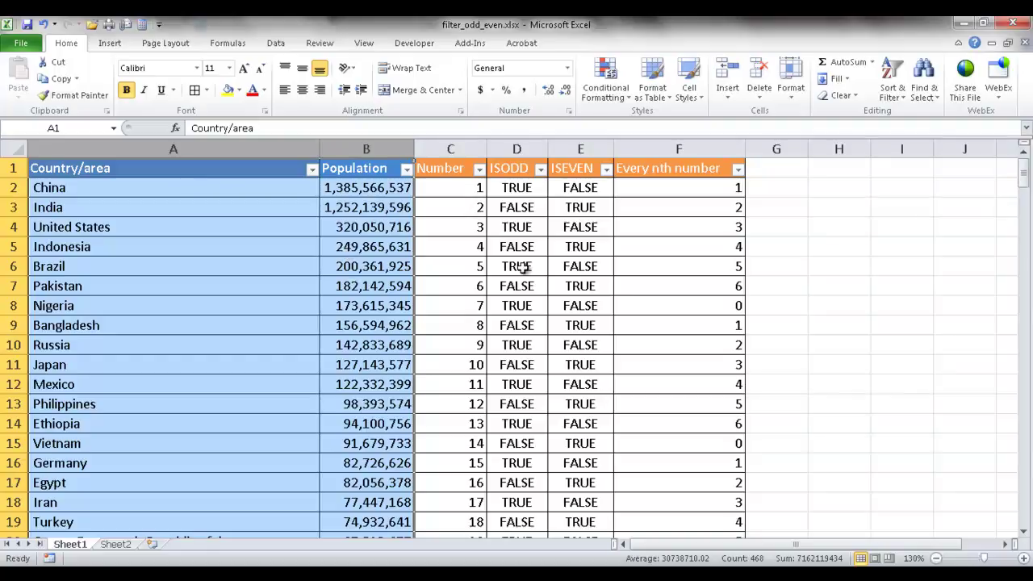
click(207, 189)
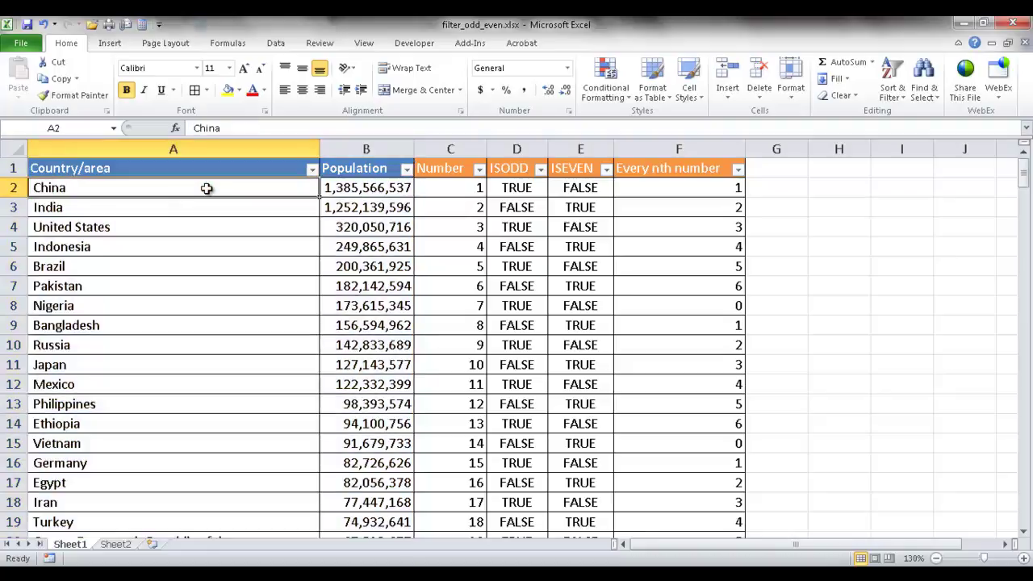
click(75, 227)
click(75, 207)
click(73, 249)
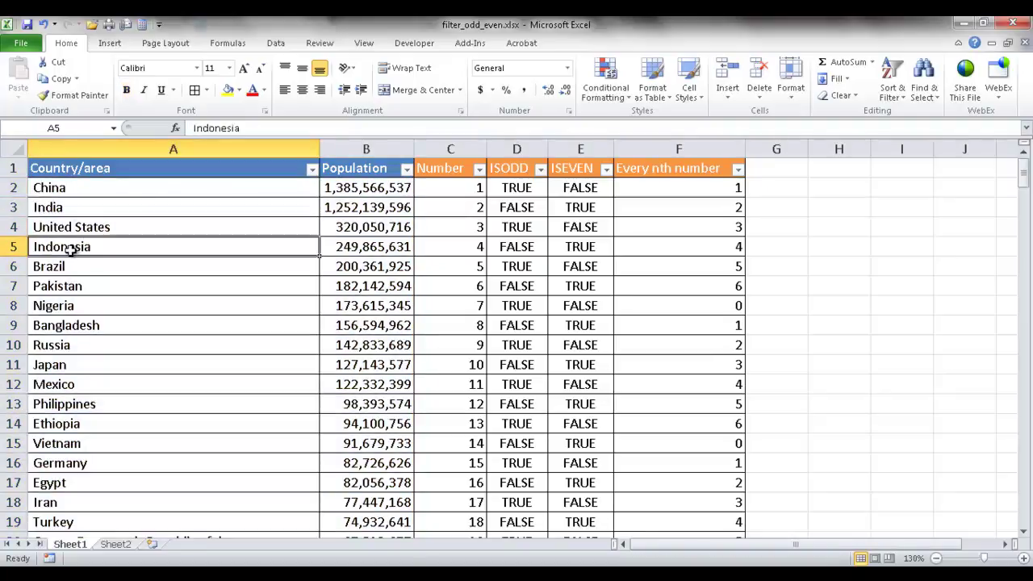
Step: Filter the ISODD column to TRUE and point out the odd Numbers 3, 5 and 7
click(540, 171)
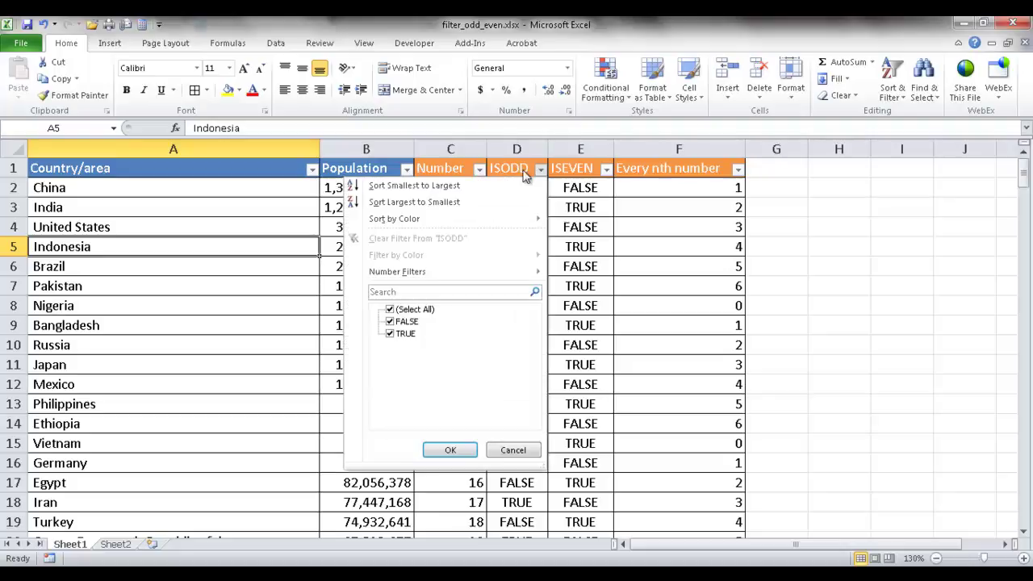
click(391, 321)
click(456, 451)
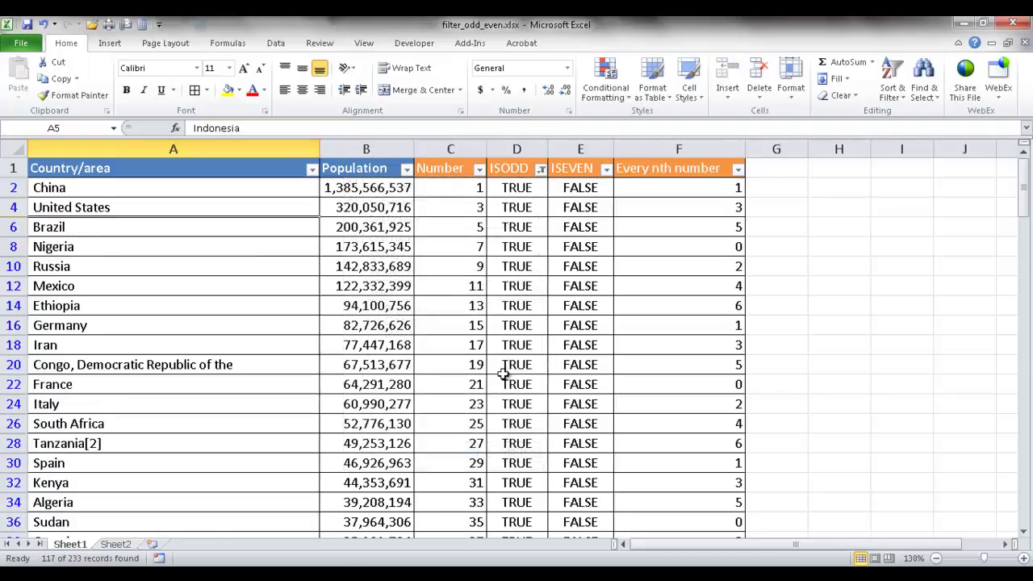
click(454, 207)
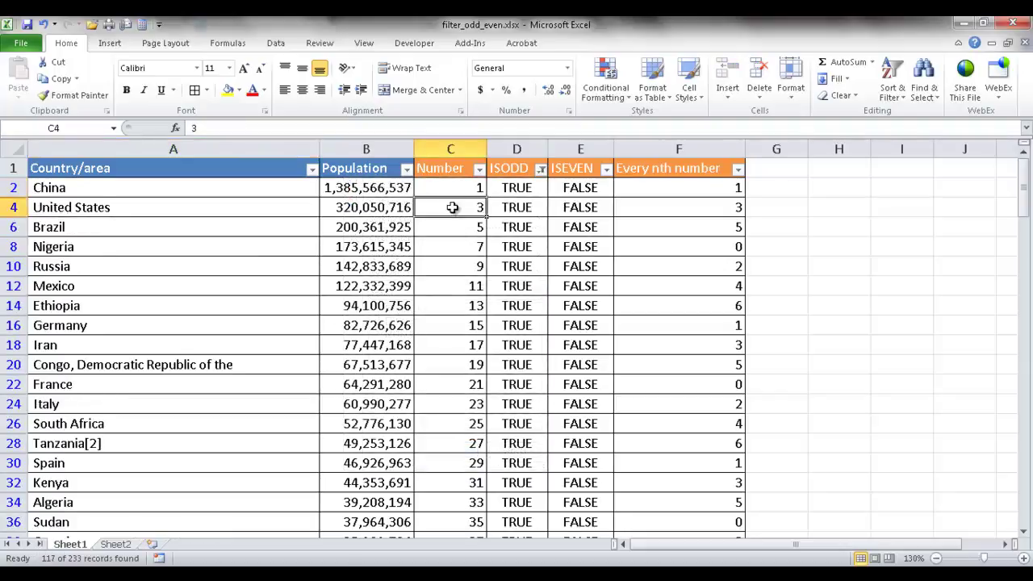
click(455, 226)
click(456, 247)
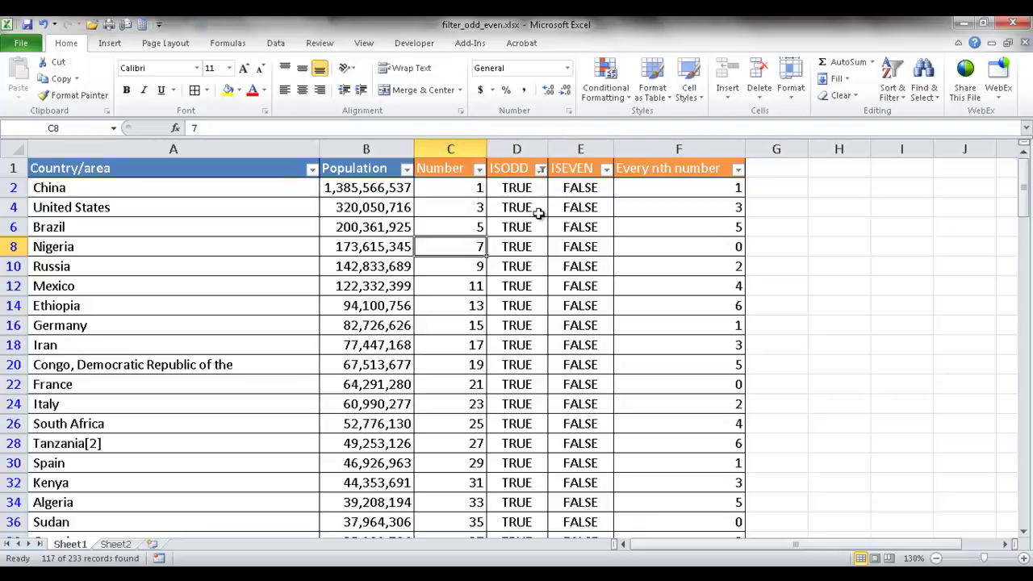
Step: Filter ISODD to FALSE only, then clear the ISODD filter to show all rows
click(541, 169)
click(391, 322)
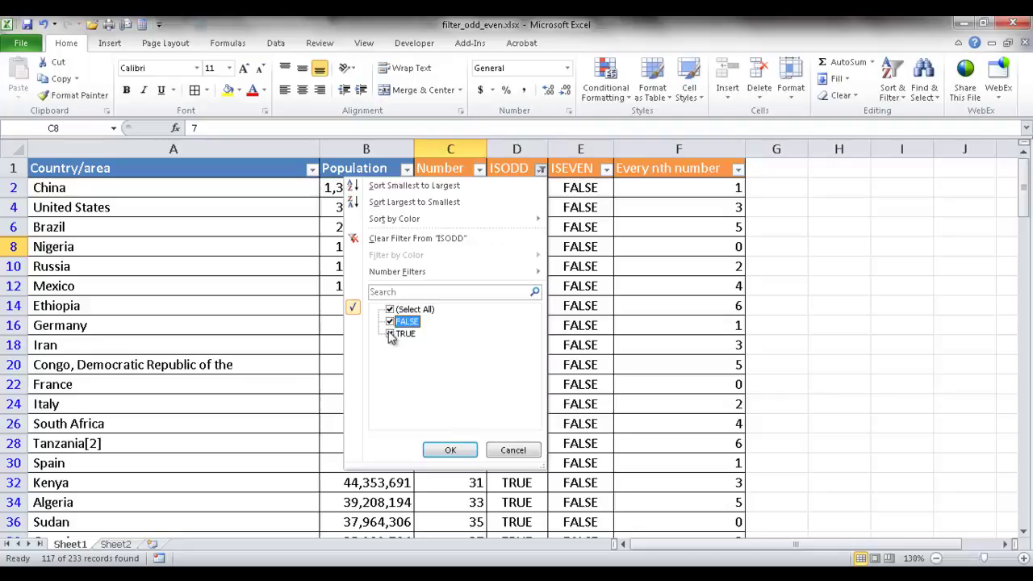
click(391, 334)
click(450, 450)
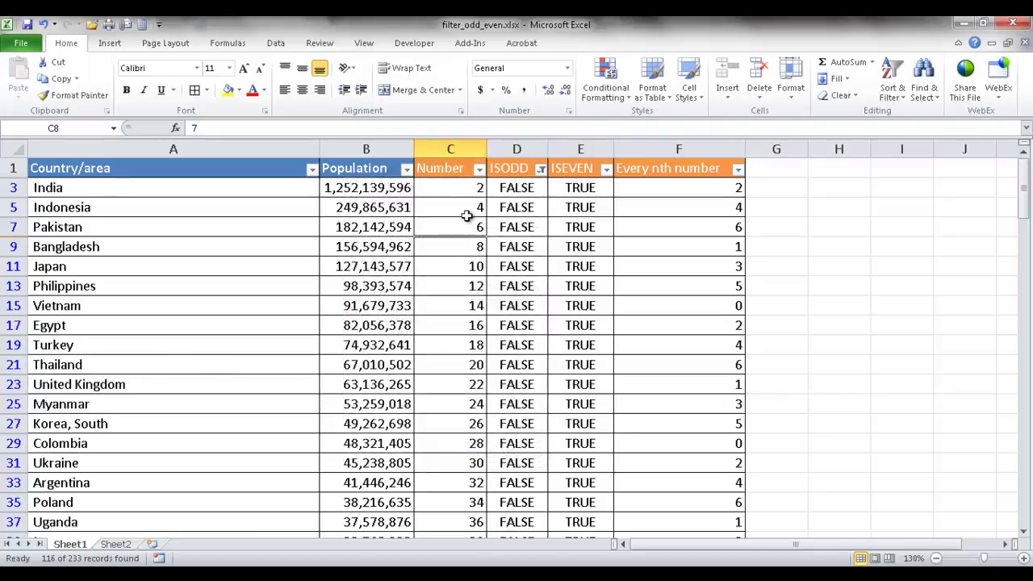
click(541, 169)
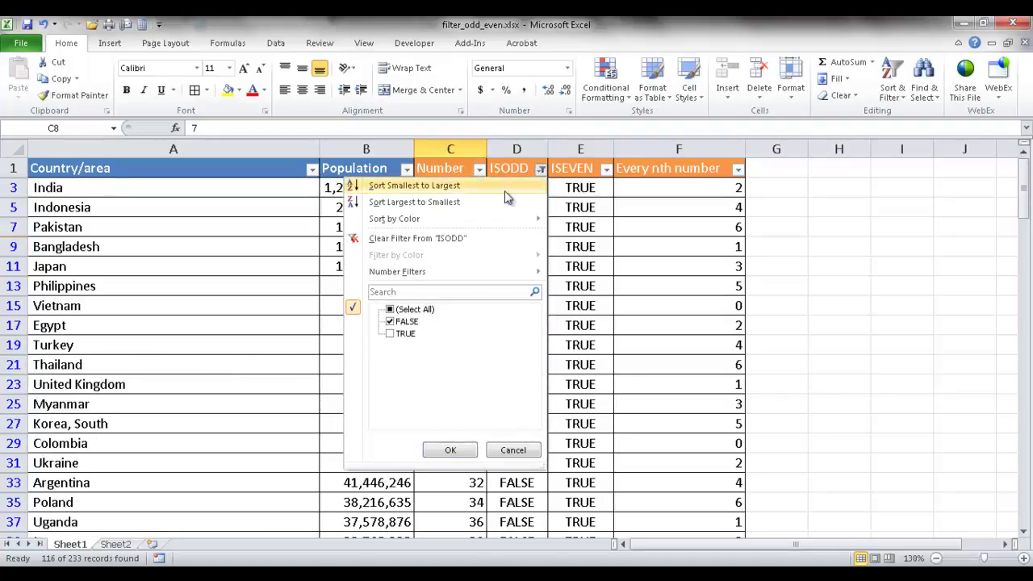
click(416, 238)
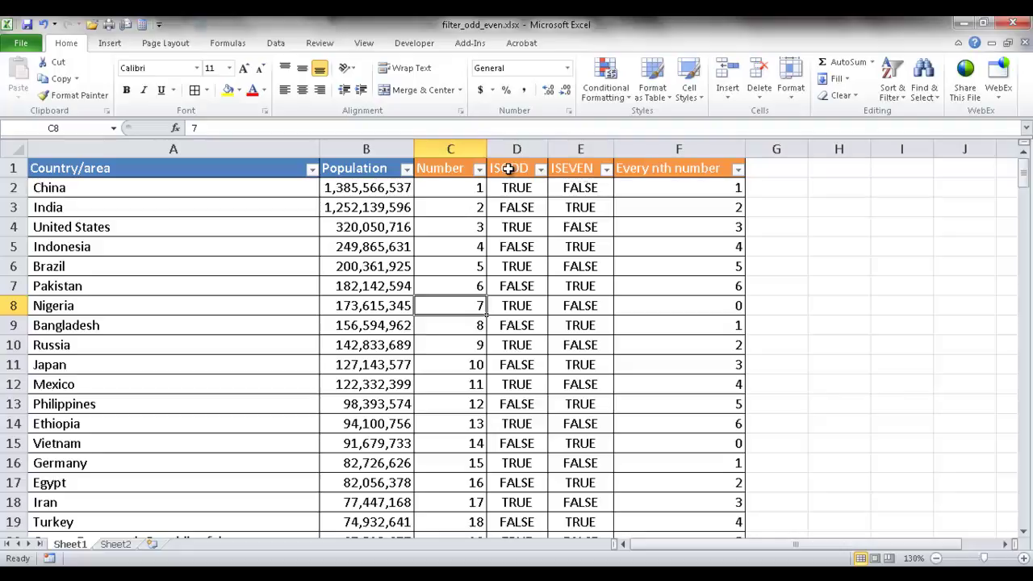
Step: Filter the ISEVEN column to TRUE, then to FALSE, then clear the ISEVEN filter
click(607, 169)
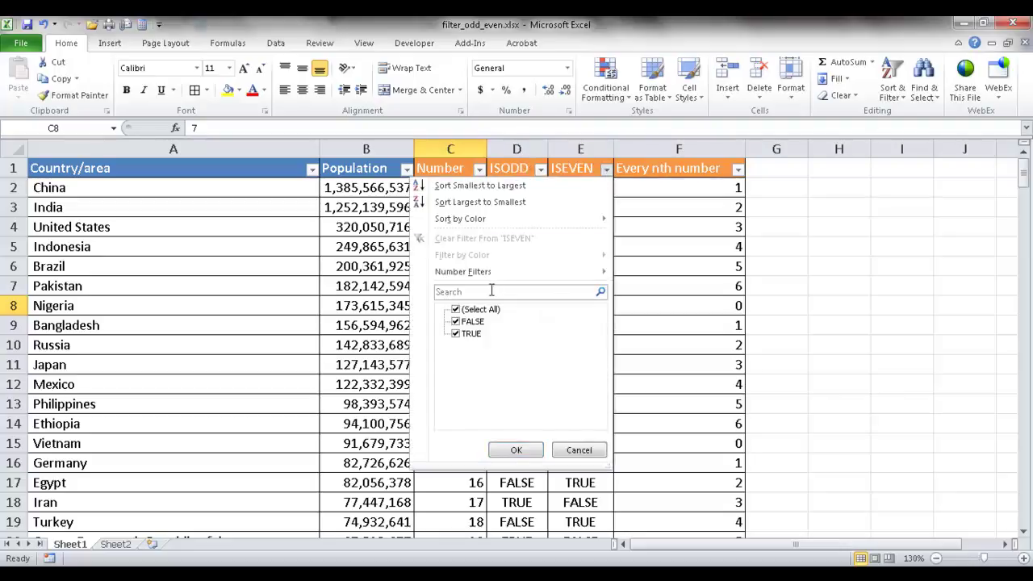
click(456, 321)
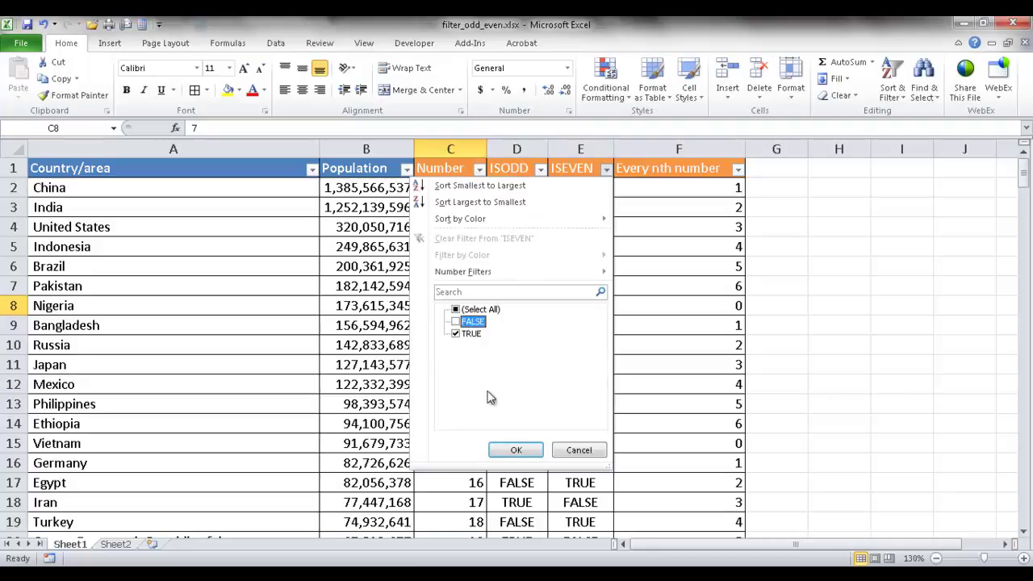
click(516, 450)
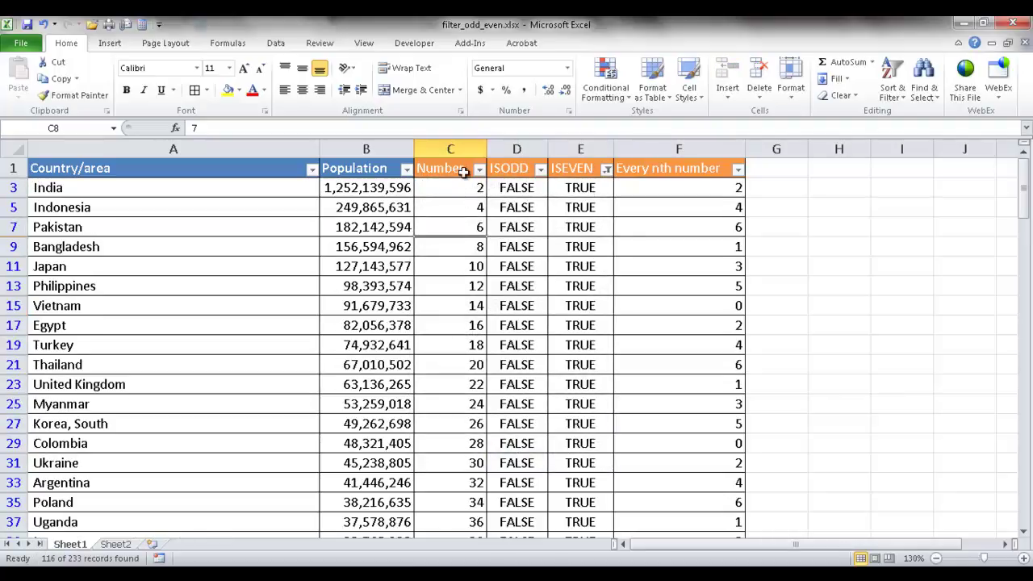
click(606, 168)
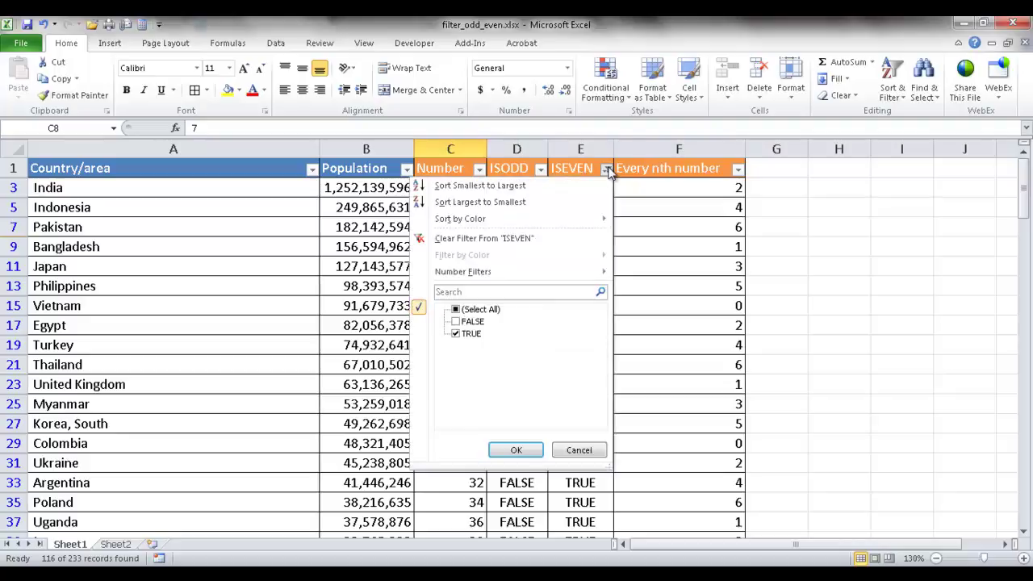
click(456, 321)
click(456, 333)
click(516, 451)
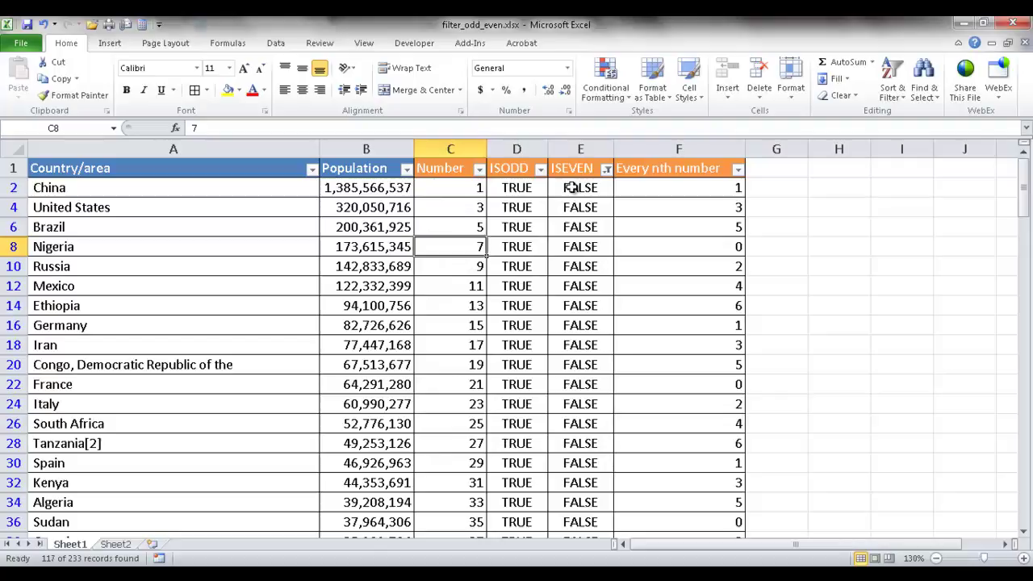
click(606, 169)
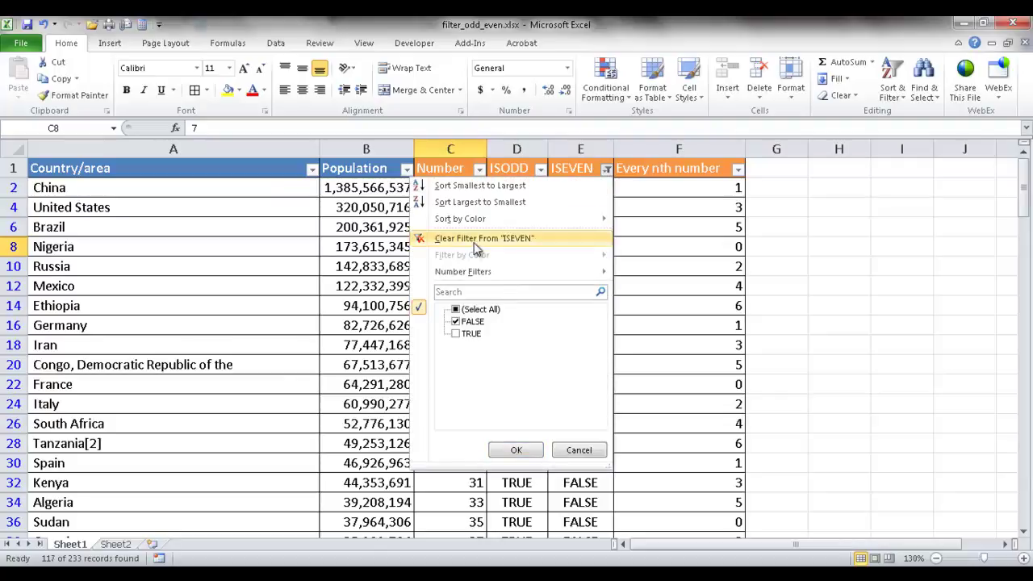
click(474, 242)
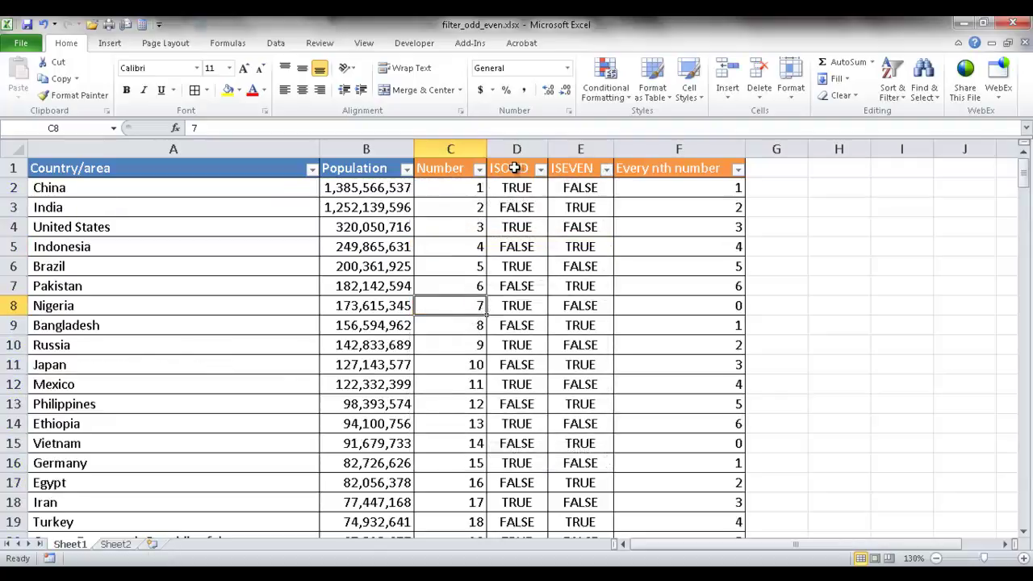
Step: Filter Every nth number to show only 0, then undo so all rows show
click(514, 167)
click(563, 169)
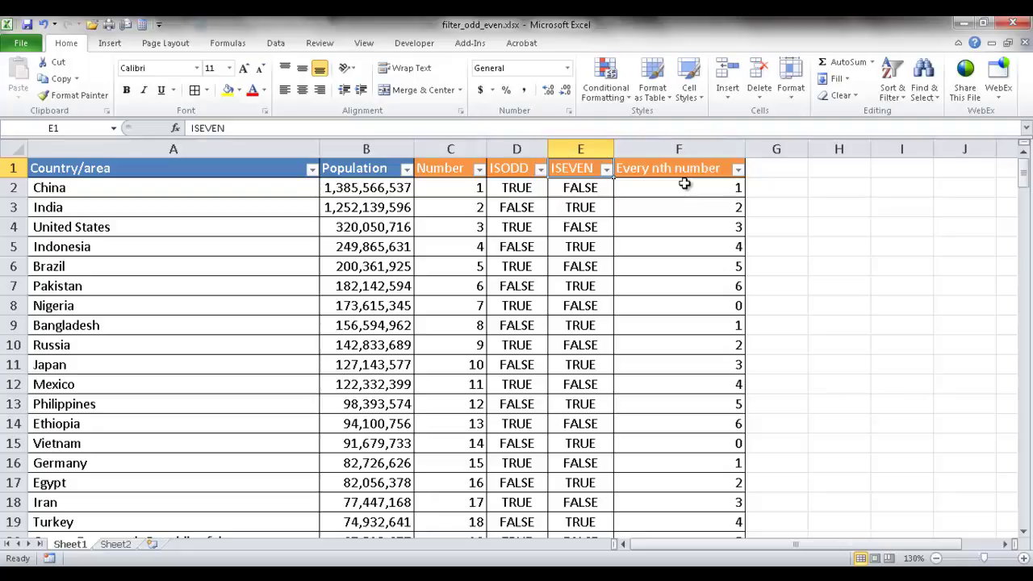
click(738, 168)
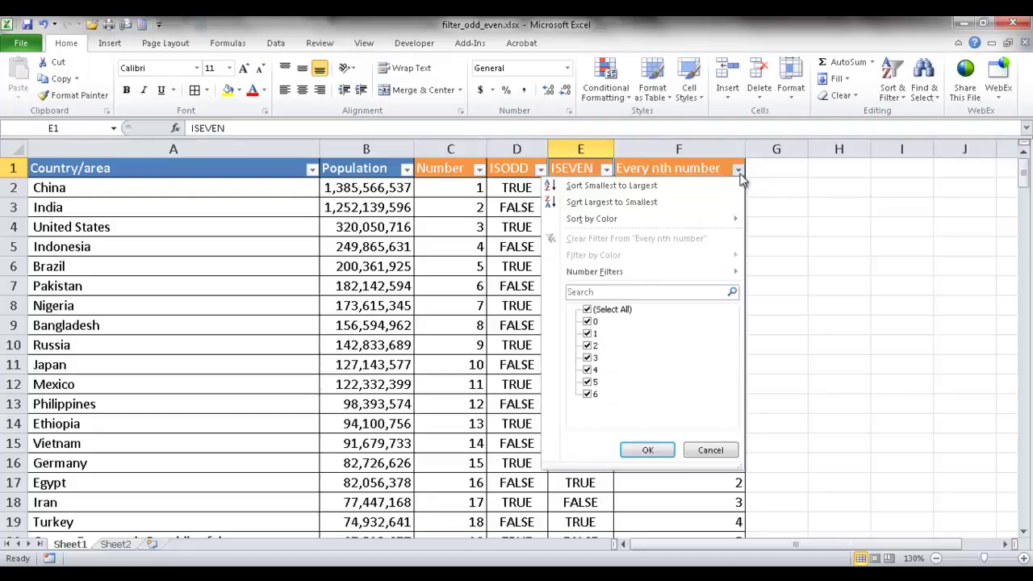
click(607, 313)
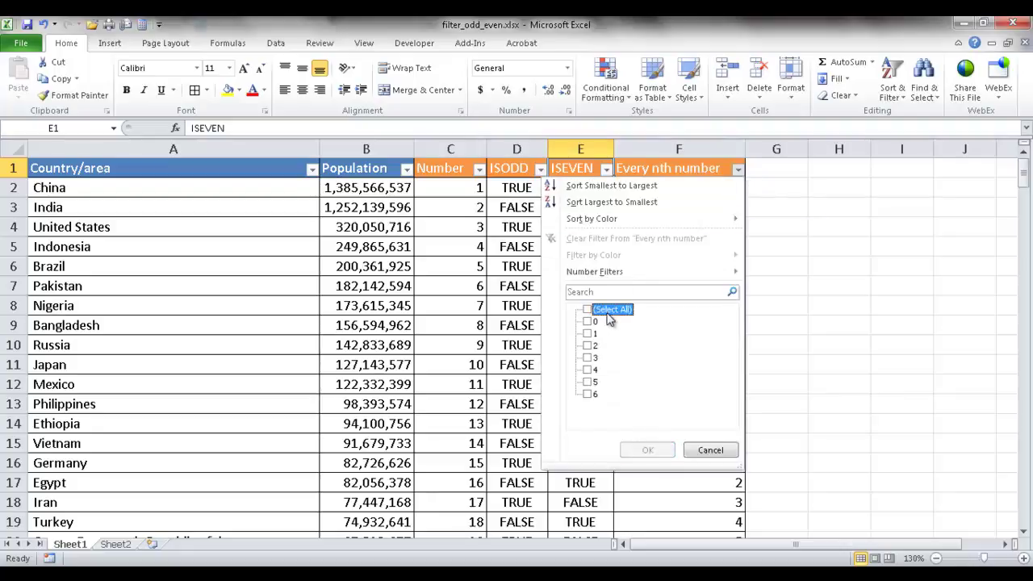
click(593, 322)
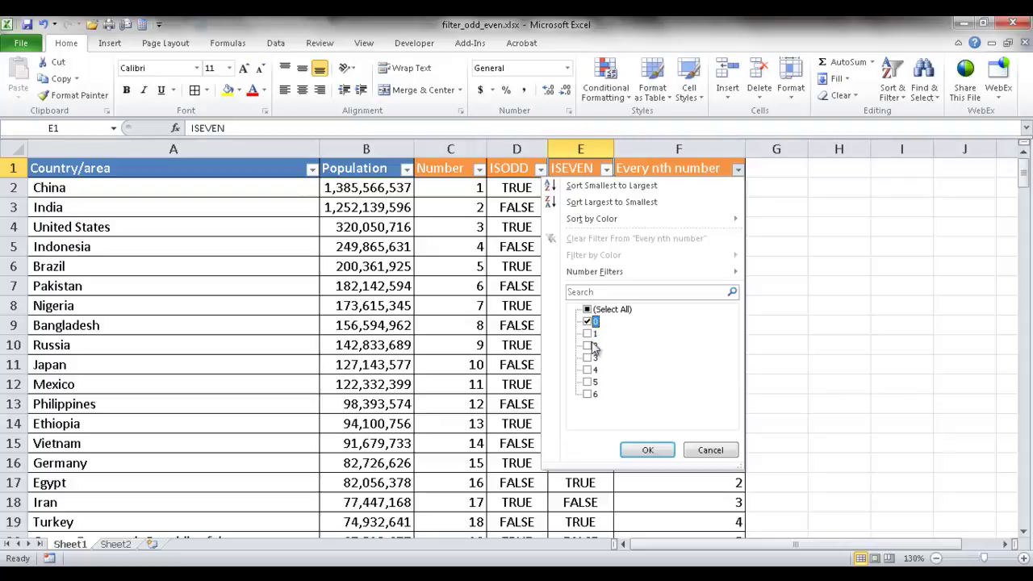
click(648, 449)
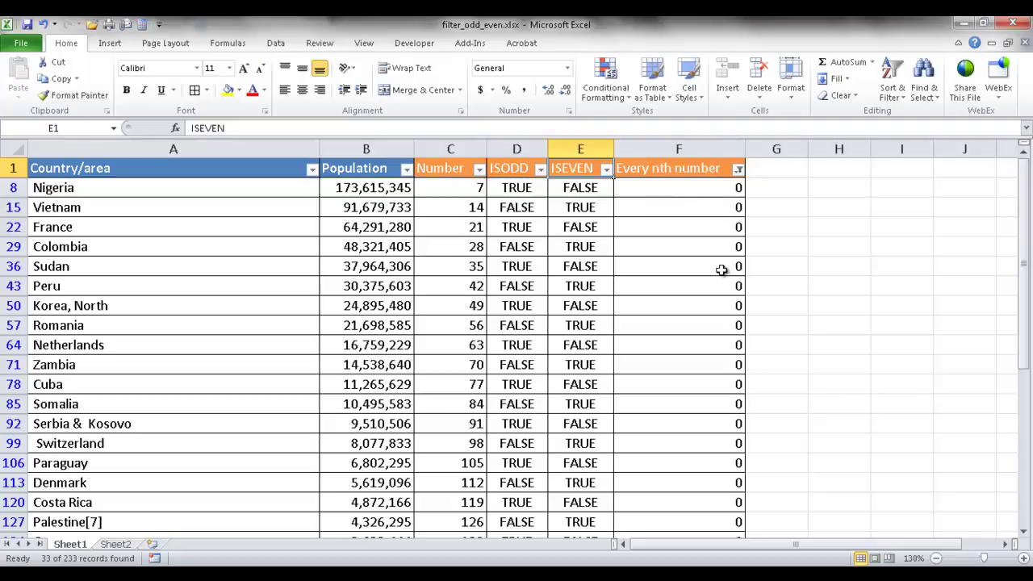
key(ctrl+z)
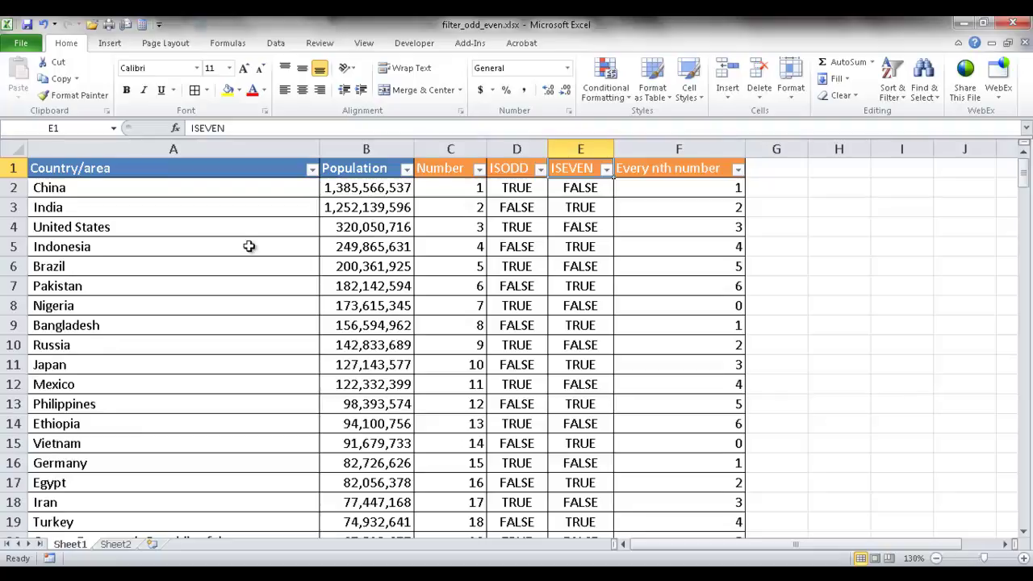
Step: Copy the Country/area and Population data into Sheet2 and autofit columns A and B
drag(198, 166, 339, 168)
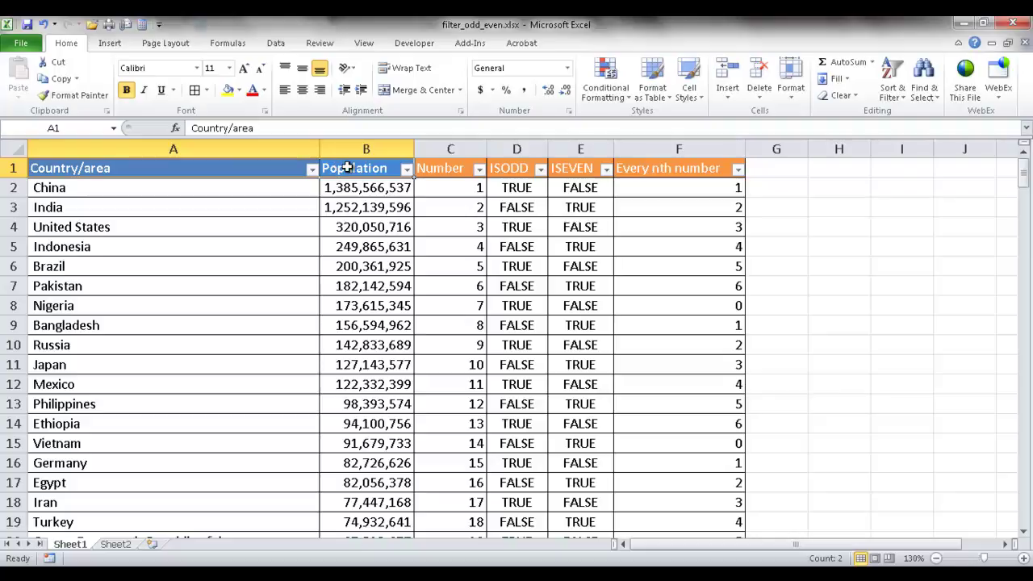
key(ctrl+shift+Down)
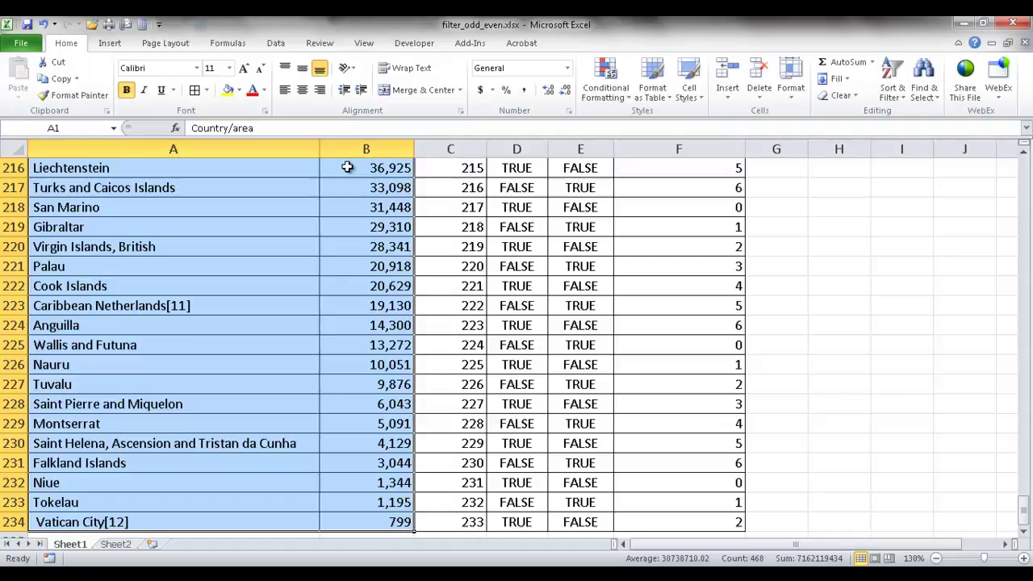
key(ctrl+c)
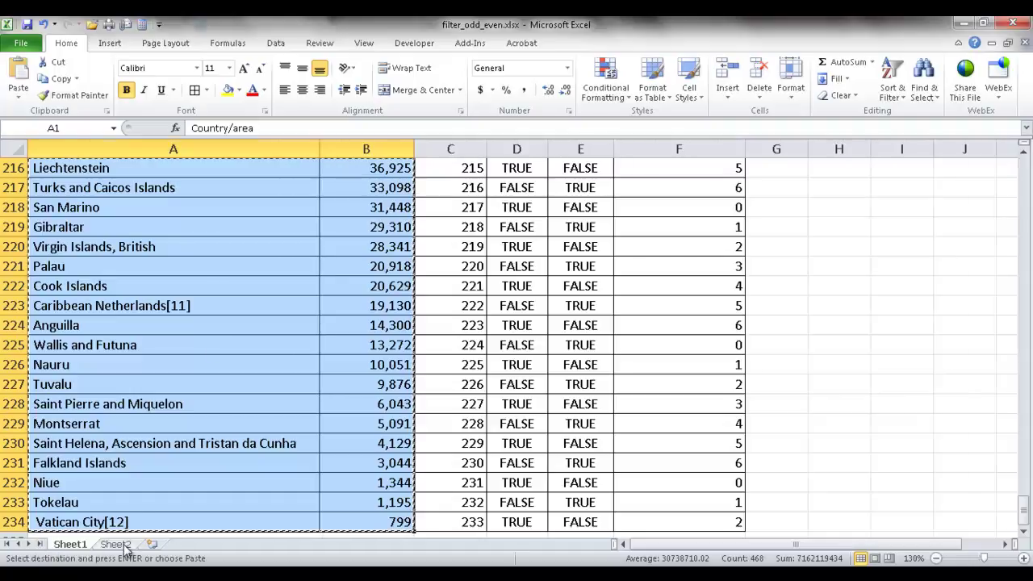
click(115, 544)
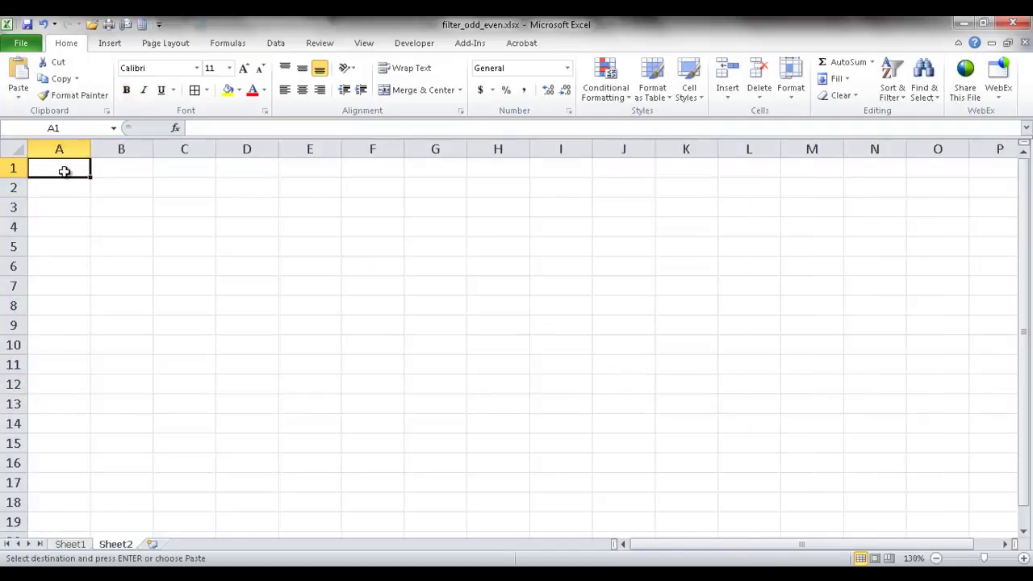
key(ctrl+v)
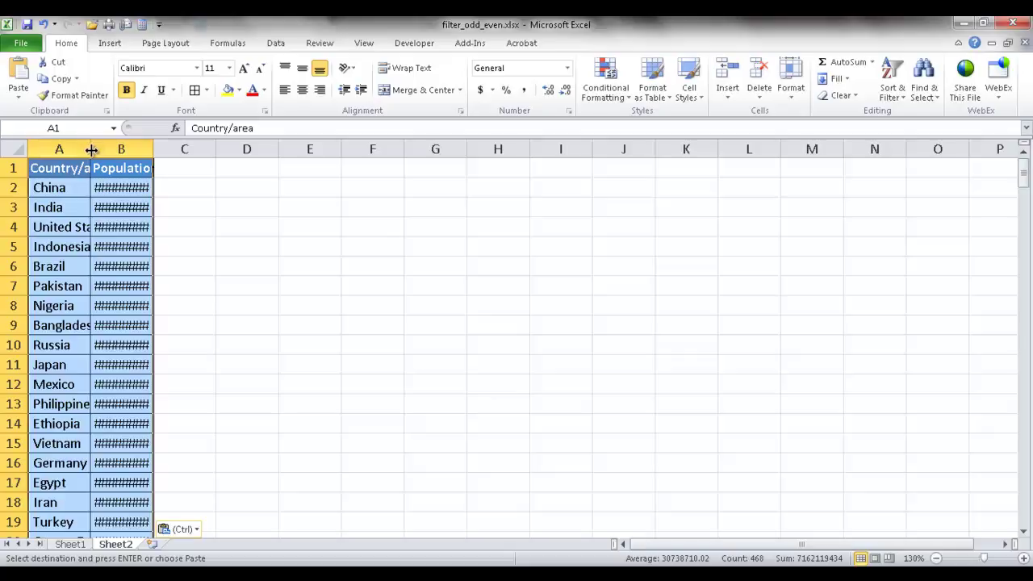
double_click(92, 150)
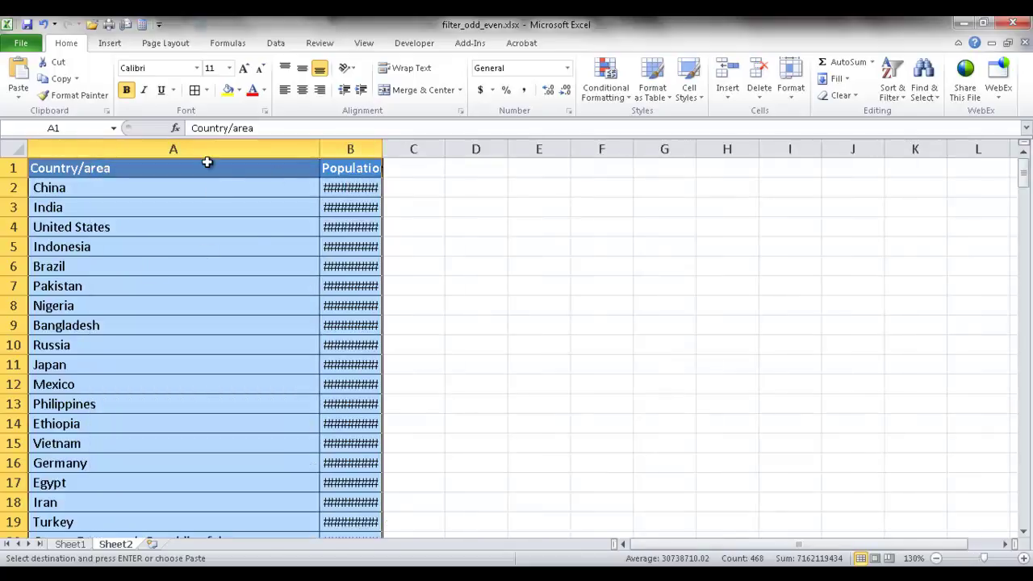
double_click(383, 149)
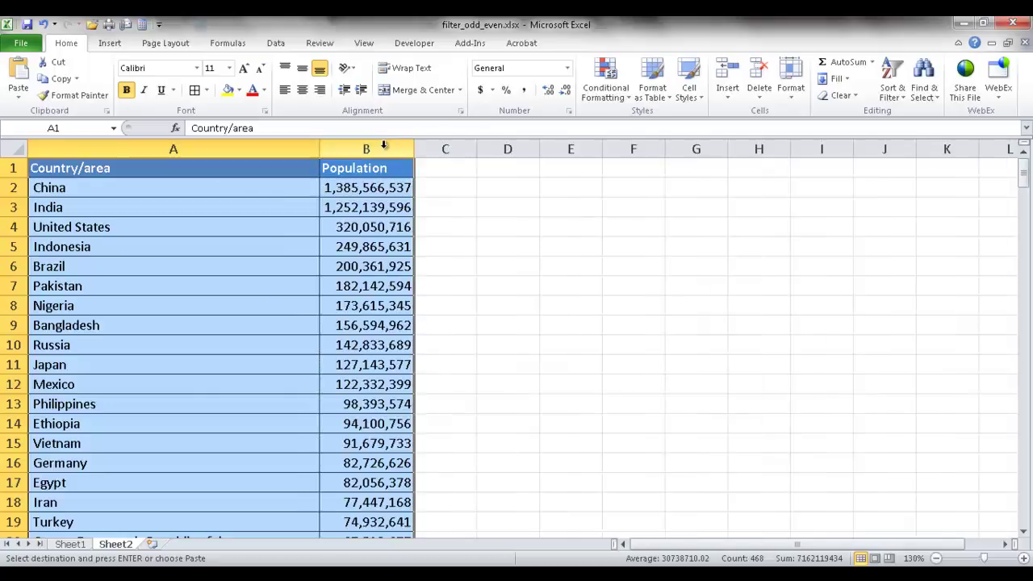
Step: Copy the C1:F1 helper headers from Sheet1 into Sheet2 starting at C1
click(81, 546)
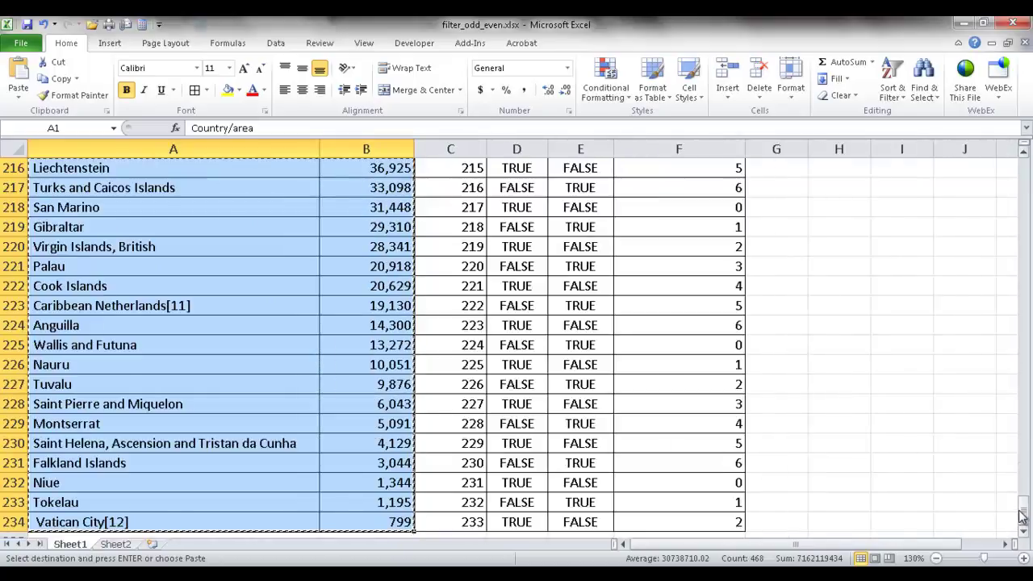
drag(1023, 517, 1024, 165)
drag(455, 170, 660, 171)
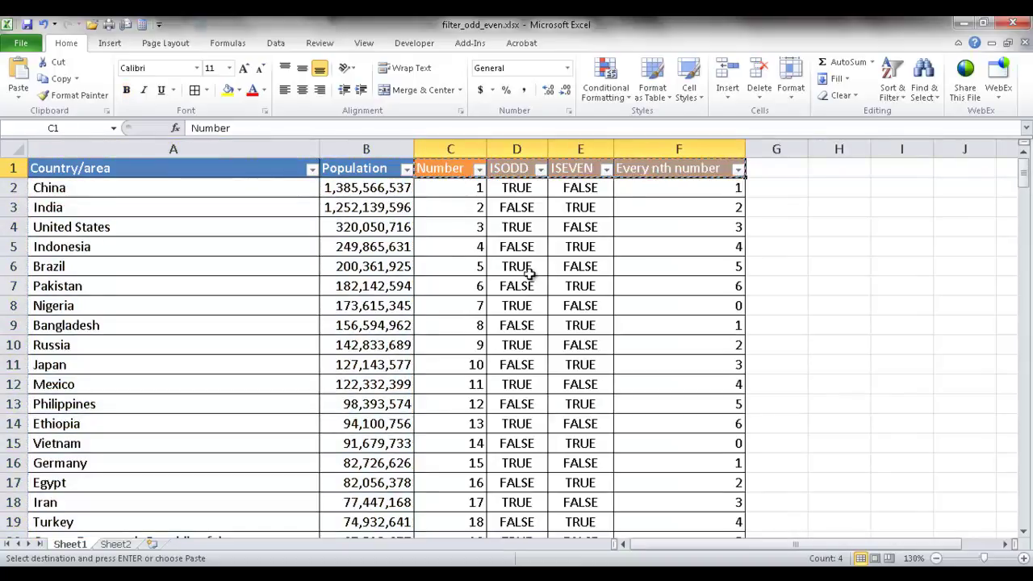
click(120, 544)
click(442, 167)
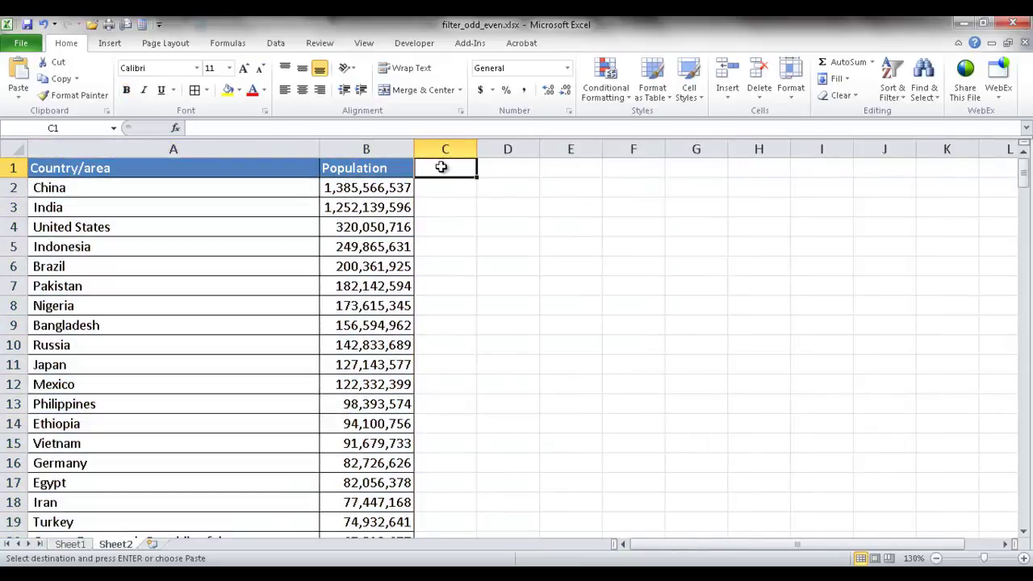
key(ctrl+v)
Step: Autofit columns C, D and E to the Number, ISODD and ISEVEN headers
double_click(477, 148)
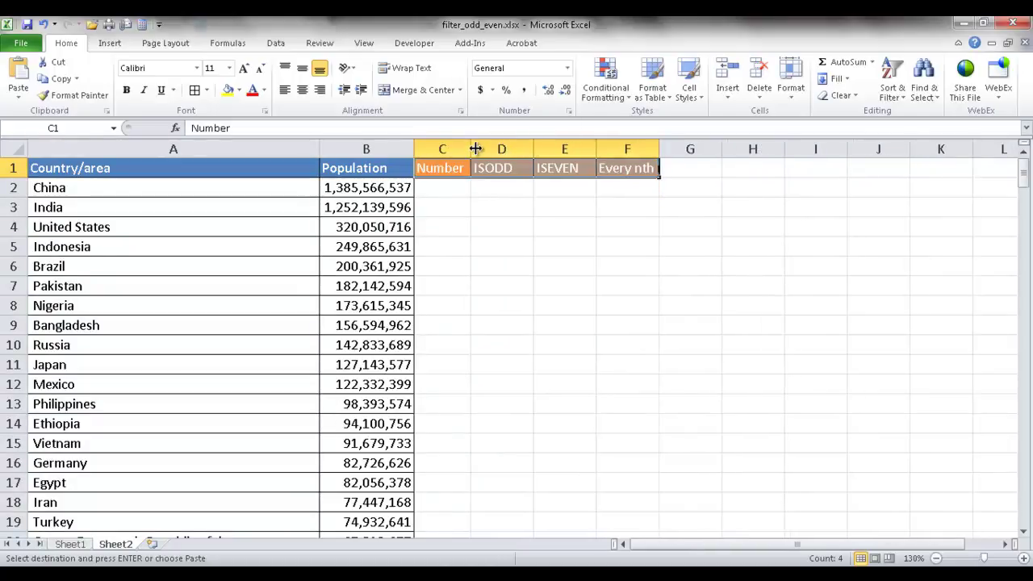
double_click(534, 148)
double_click(579, 148)
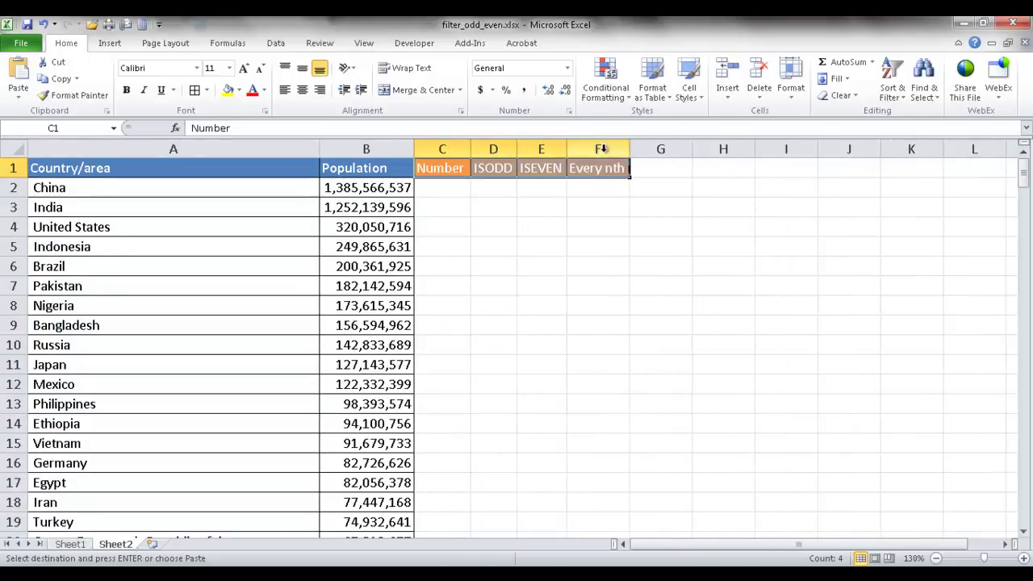
click(445, 186)
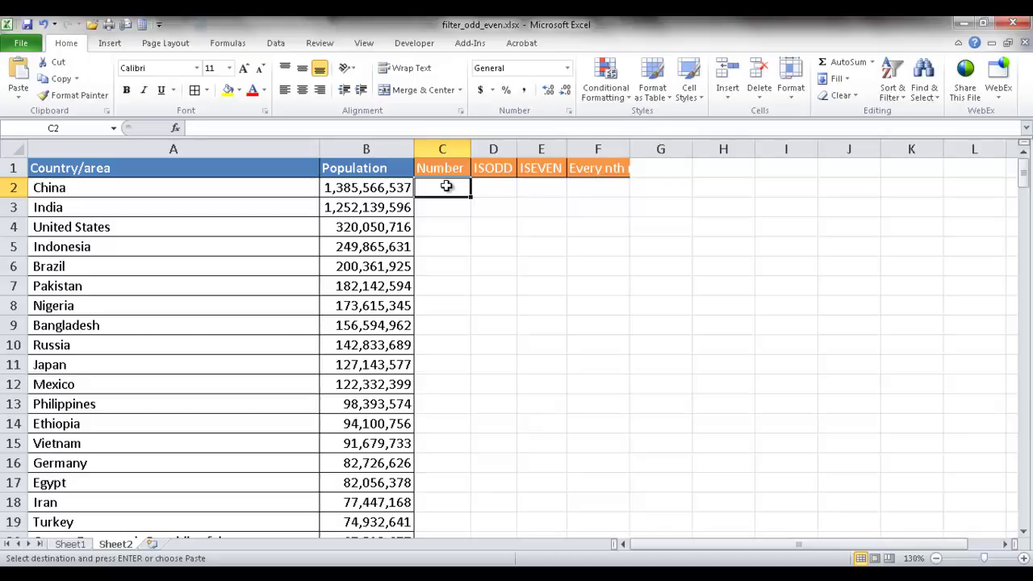
Step: Enter 1, 2, 3 in C2:C4 and fill the series down beside every country
text(12)
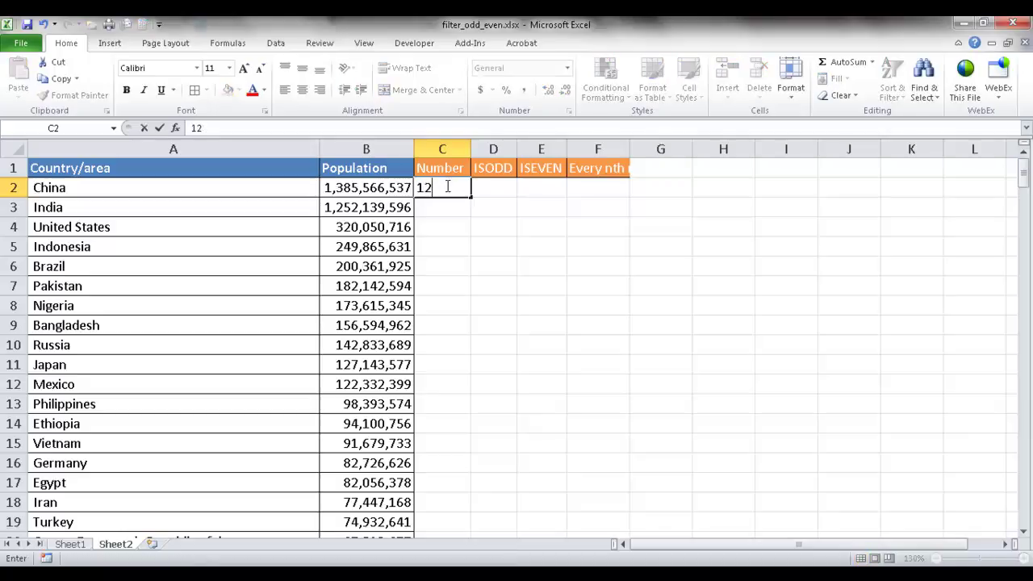
key(Return)
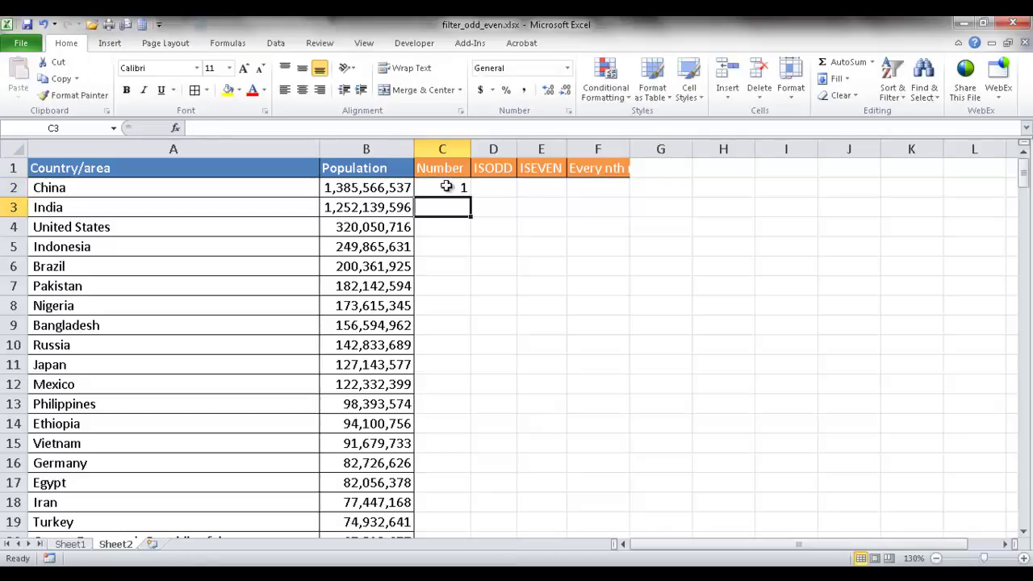
text(2)
key(Return)
text(3)
key(Return)
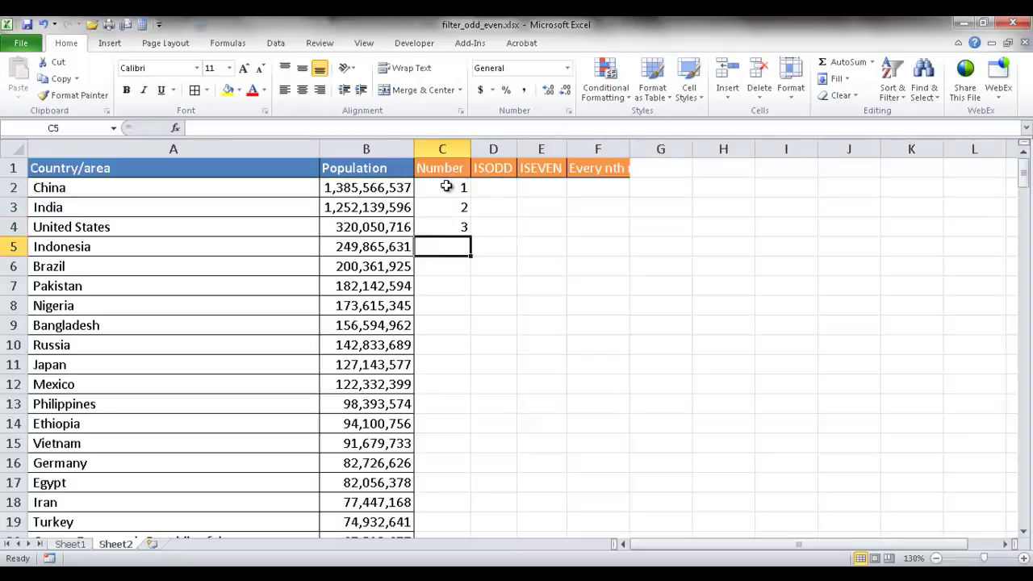
drag(446, 186, 450, 219)
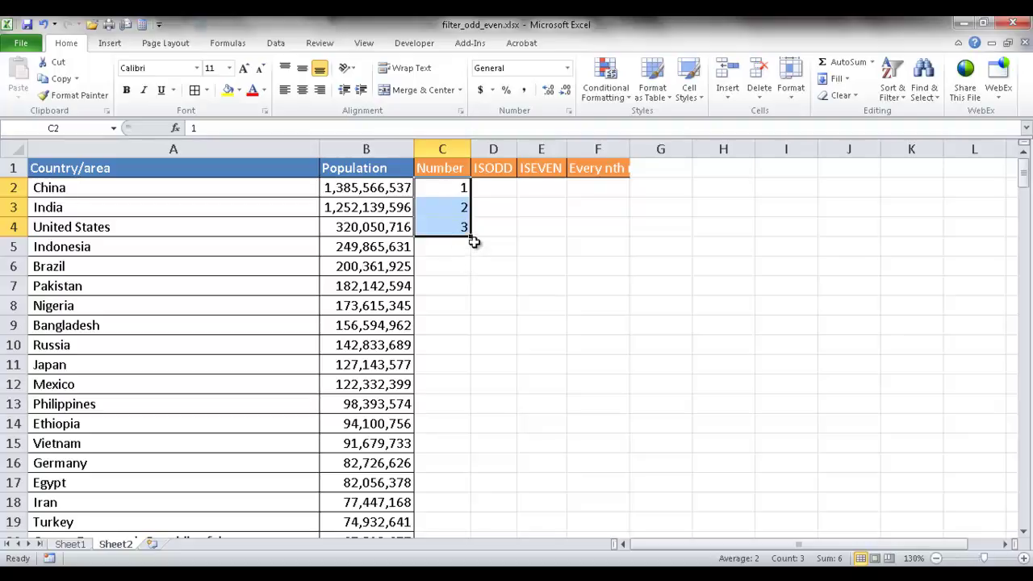
double_click(472, 236)
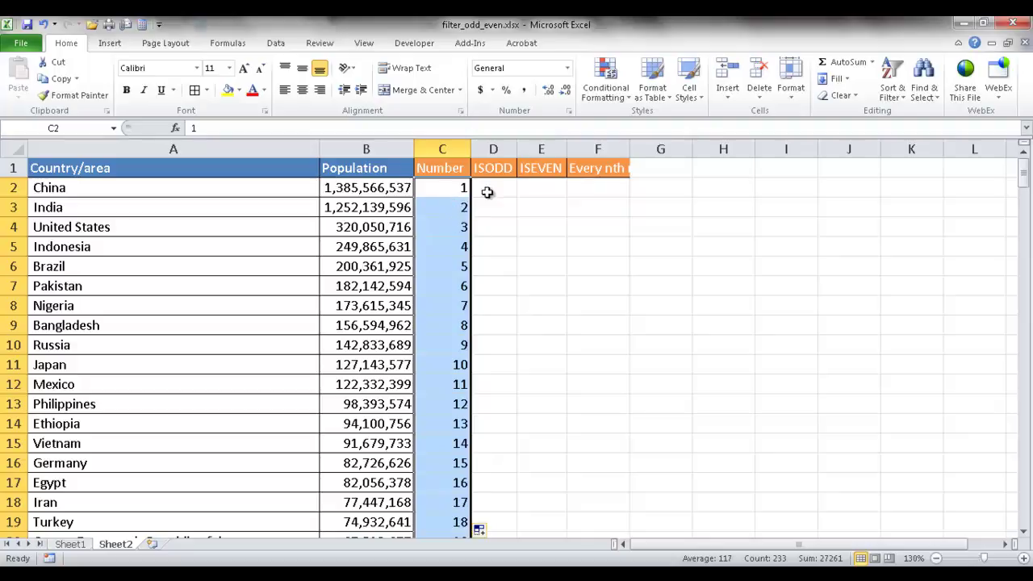
Step: Autofit column F, then enter =ISODD(C2) in D2 and fill it down the column
drag(630, 150, 630, 149)
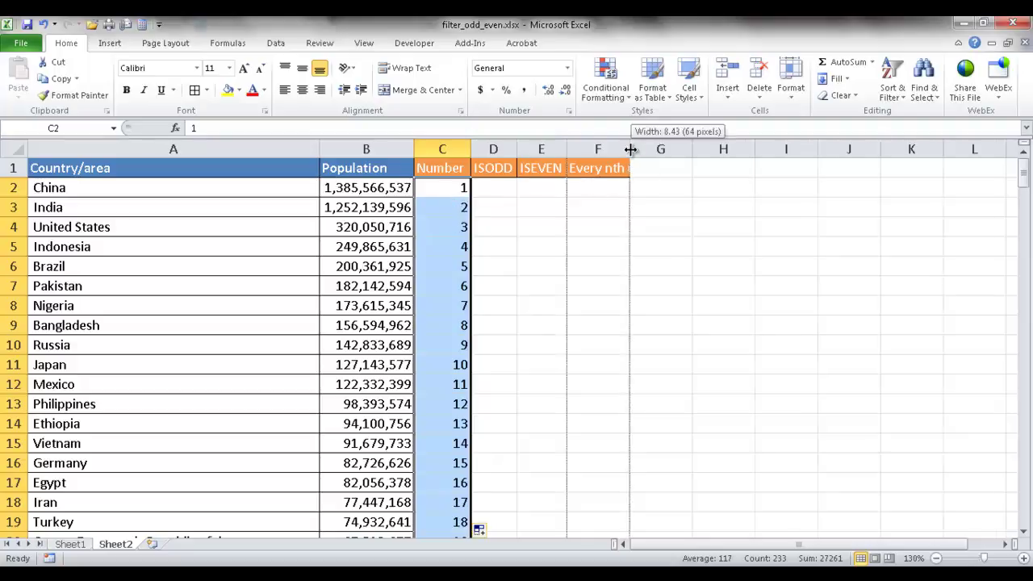
double_click(630, 149)
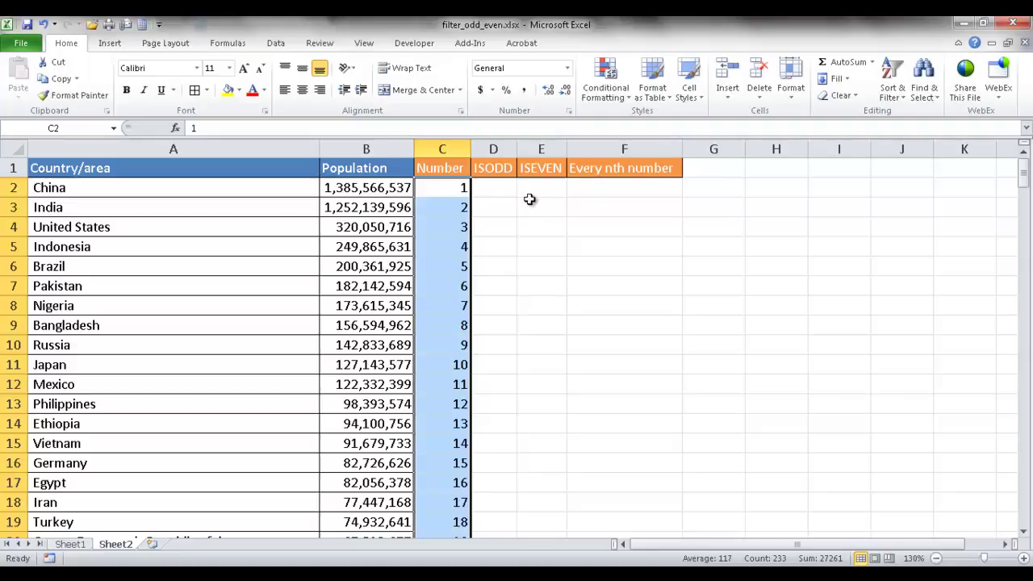
click(494, 192)
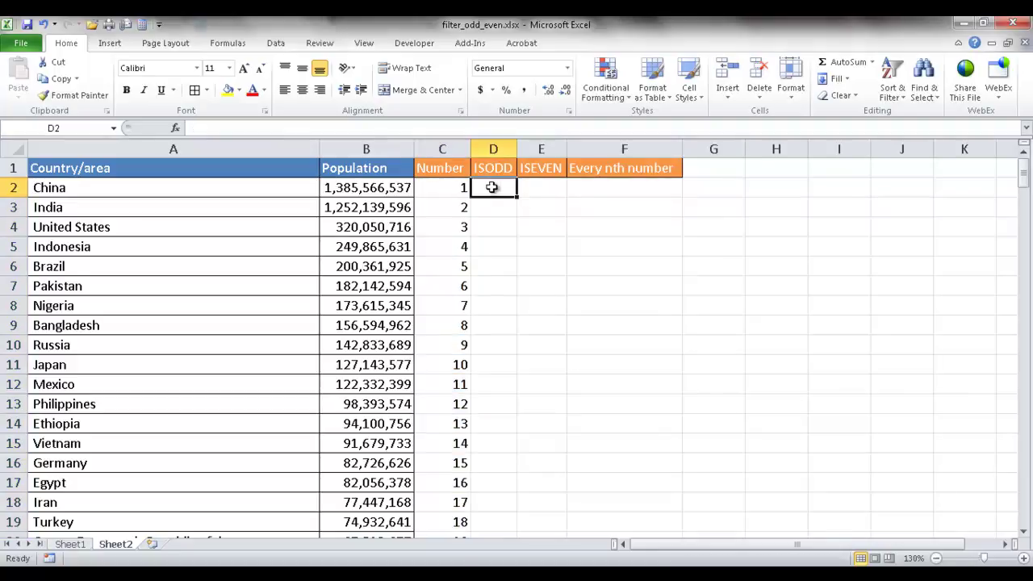
click(364, 131)
text(=)
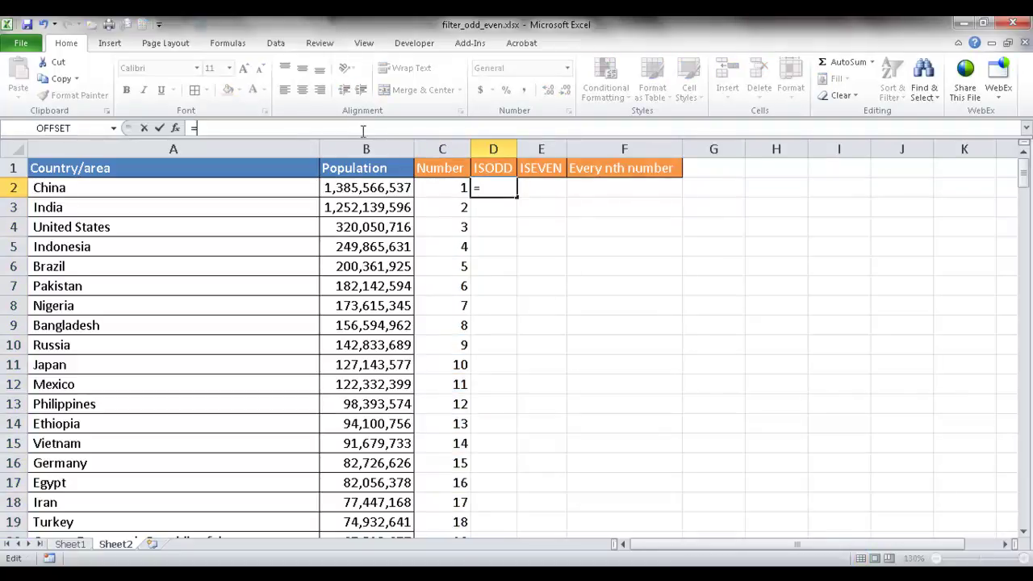
text(isodd)
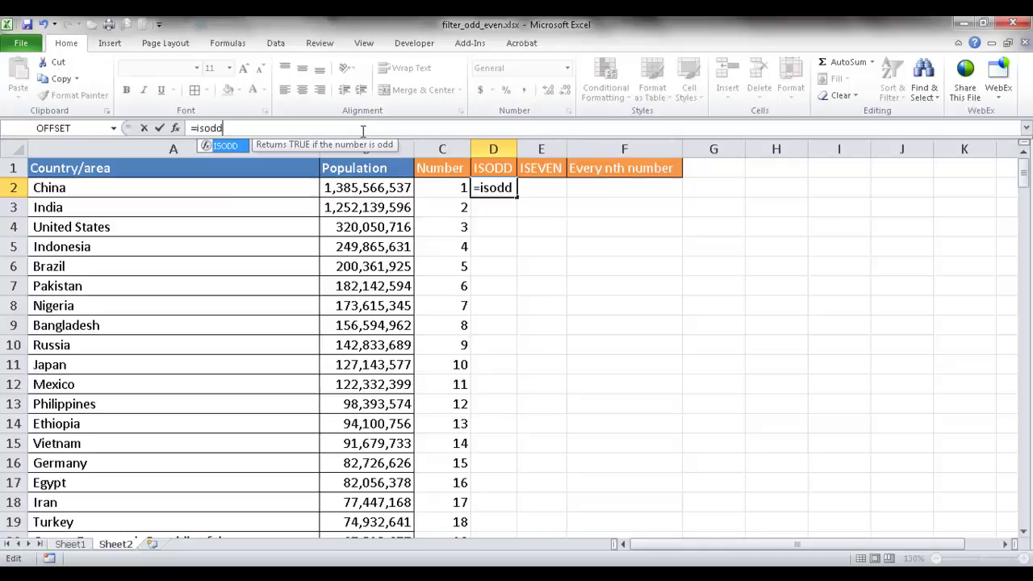
key(Tab)
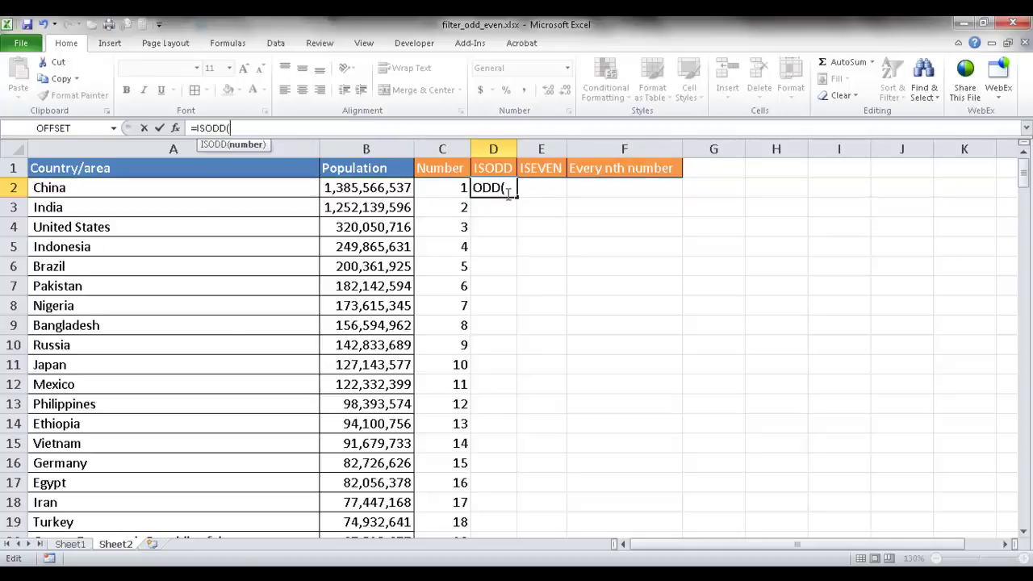
click(440, 189)
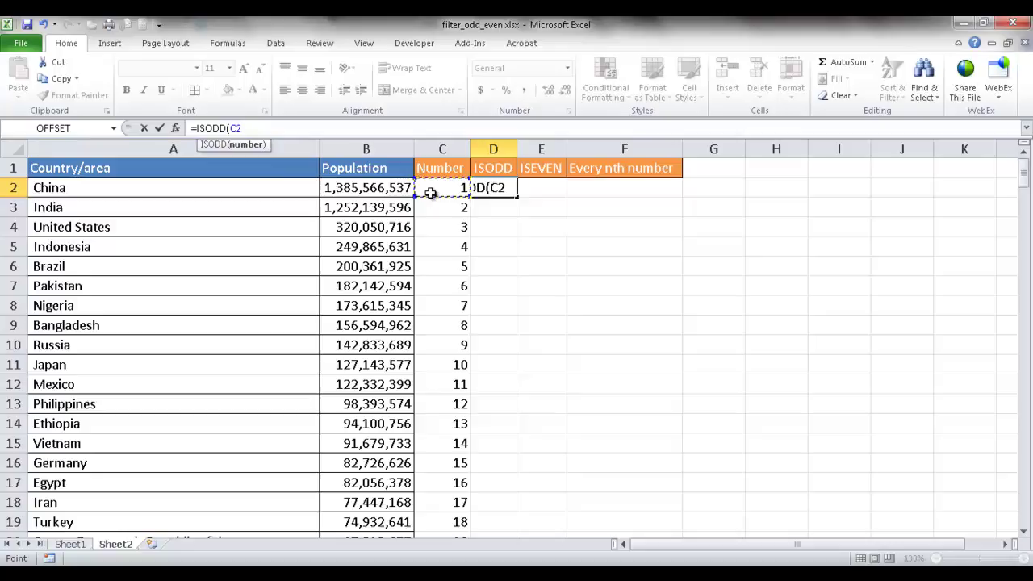
key(ctrl+Return)
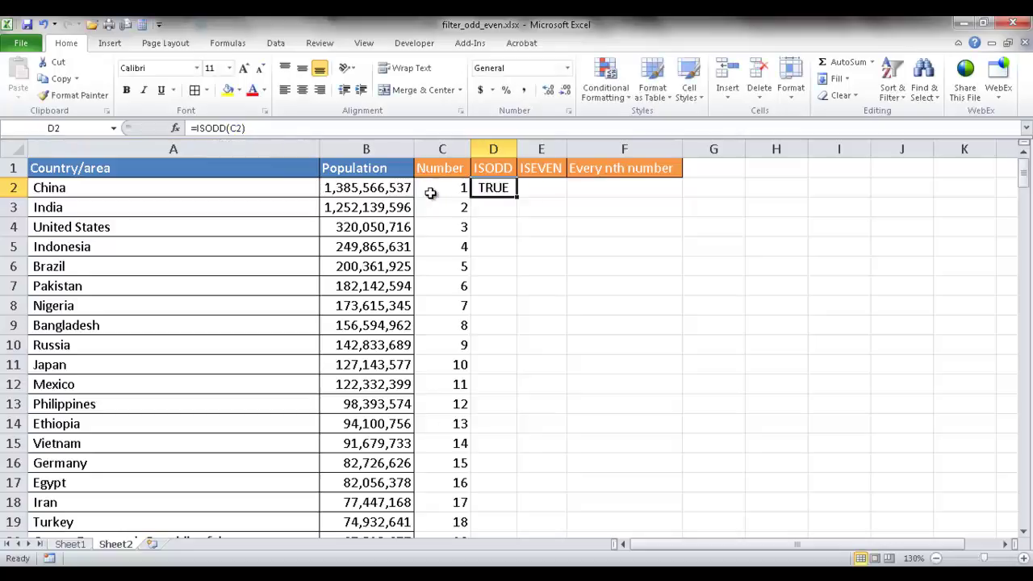
double_click(518, 197)
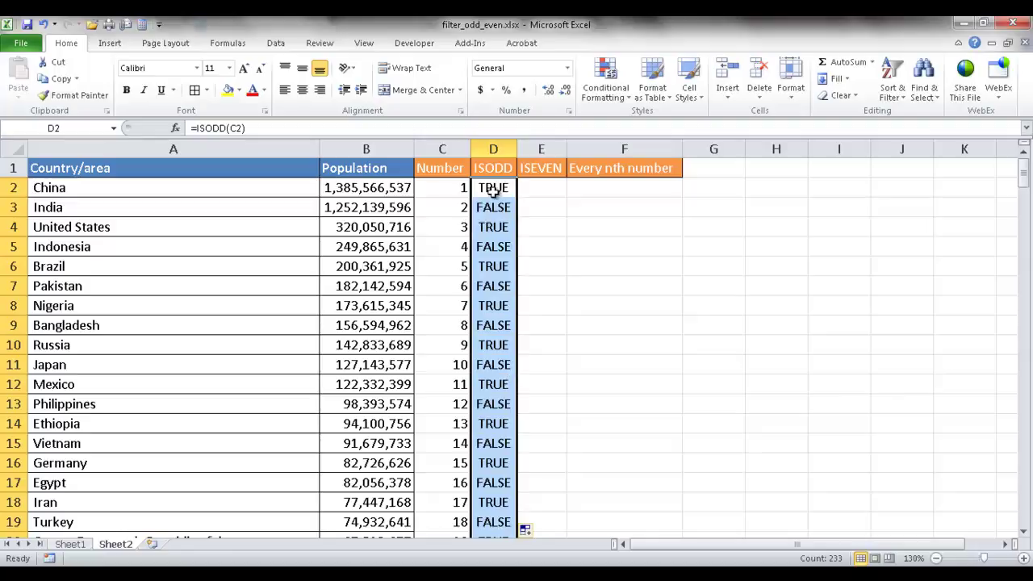
Step: Spot-check the ISODD results in rows 2 to 4 against their Numbers
click(493, 189)
click(453, 188)
click(498, 211)
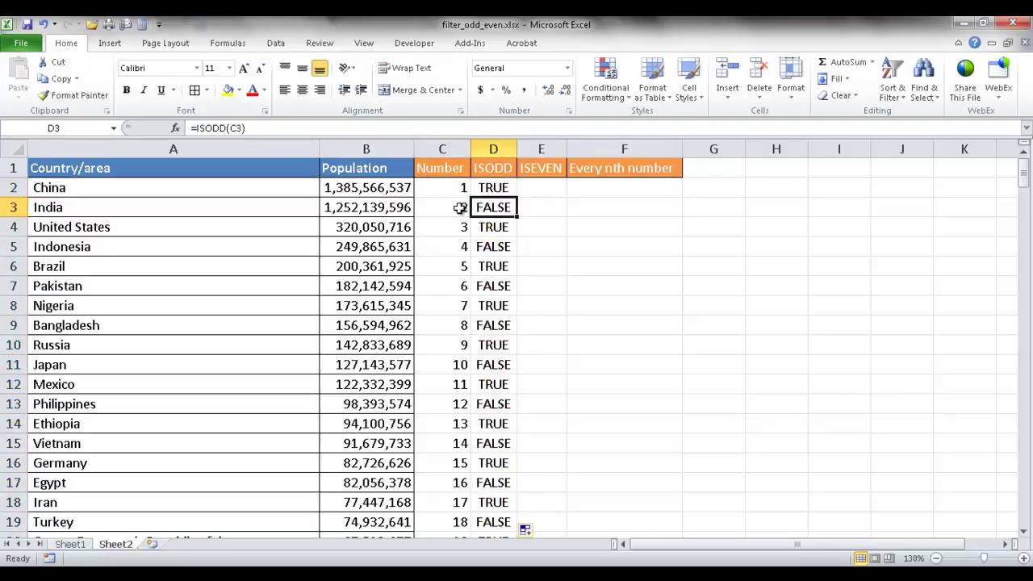
click(459, 208)
click(494, 226)
click(457, 227)
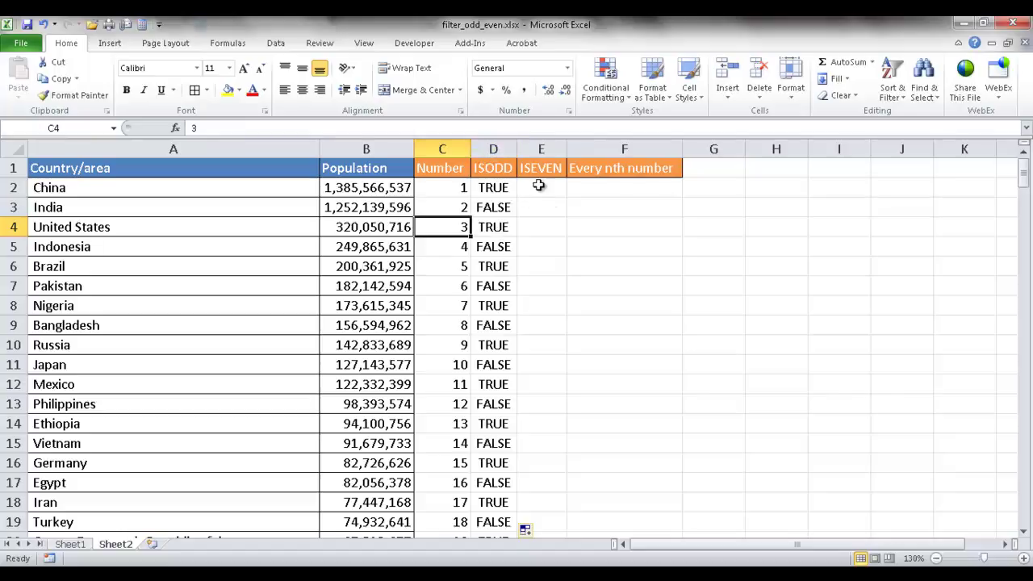
Step: Enter =ISEVEN(C2) in E2 and fill it down column E
click(539, 187)
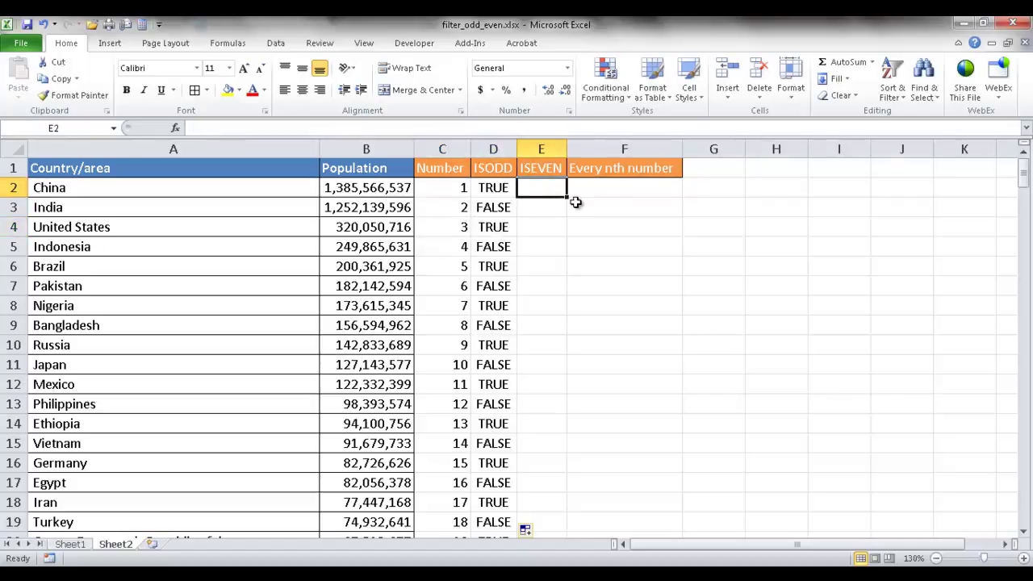
text(=iseve)
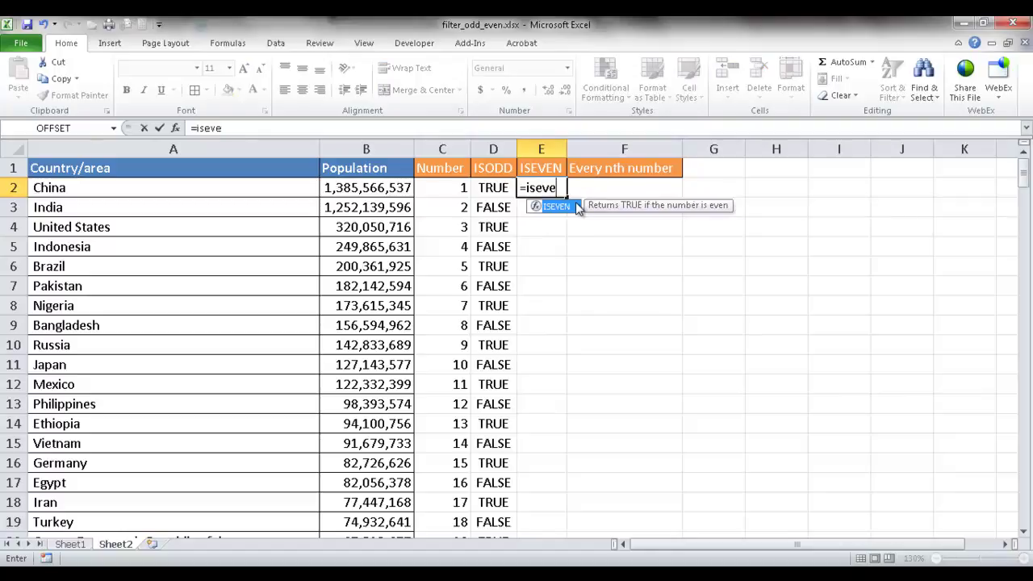
key(Tab)
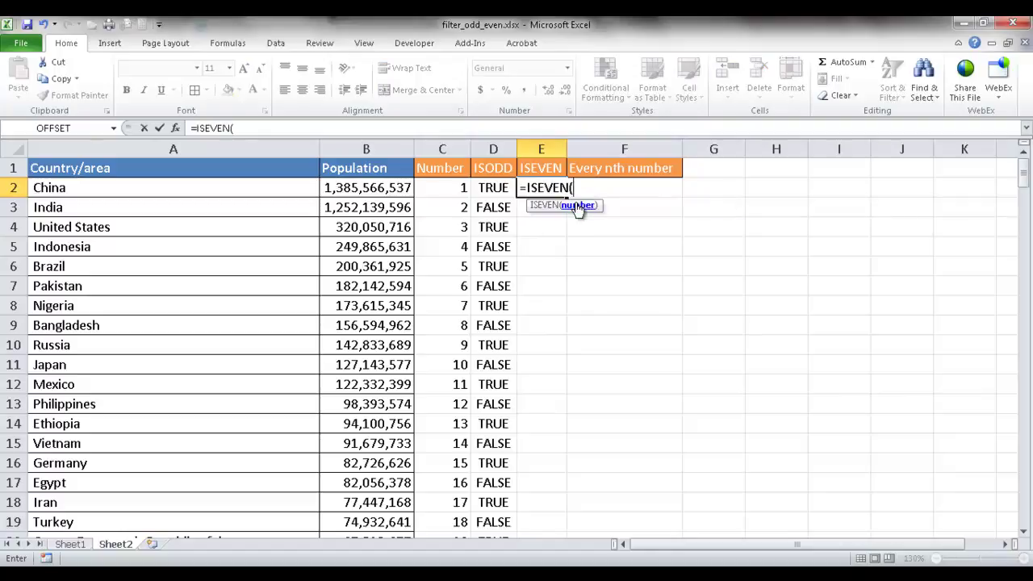
click(442, 188)
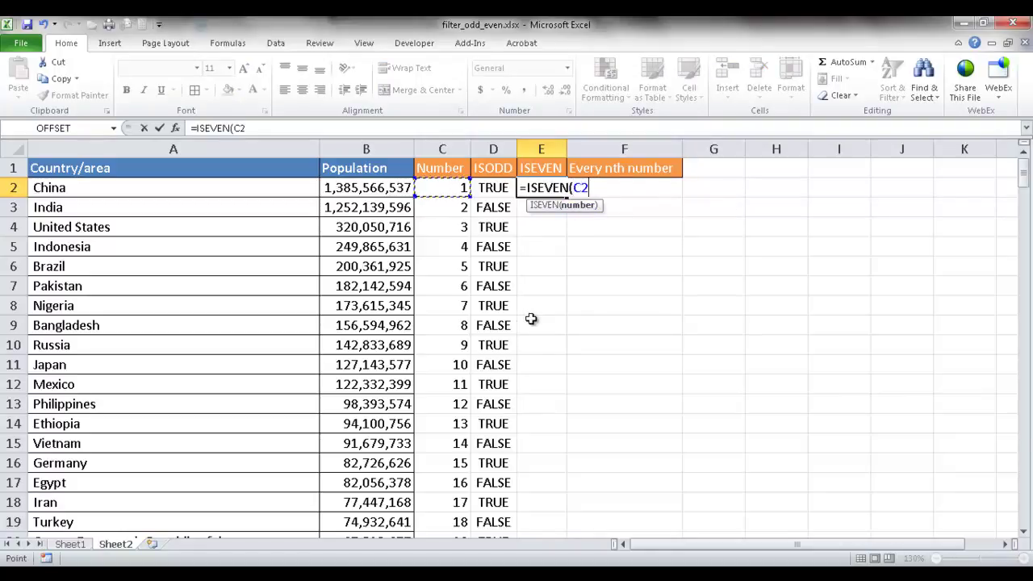
key(ctrl+Return)
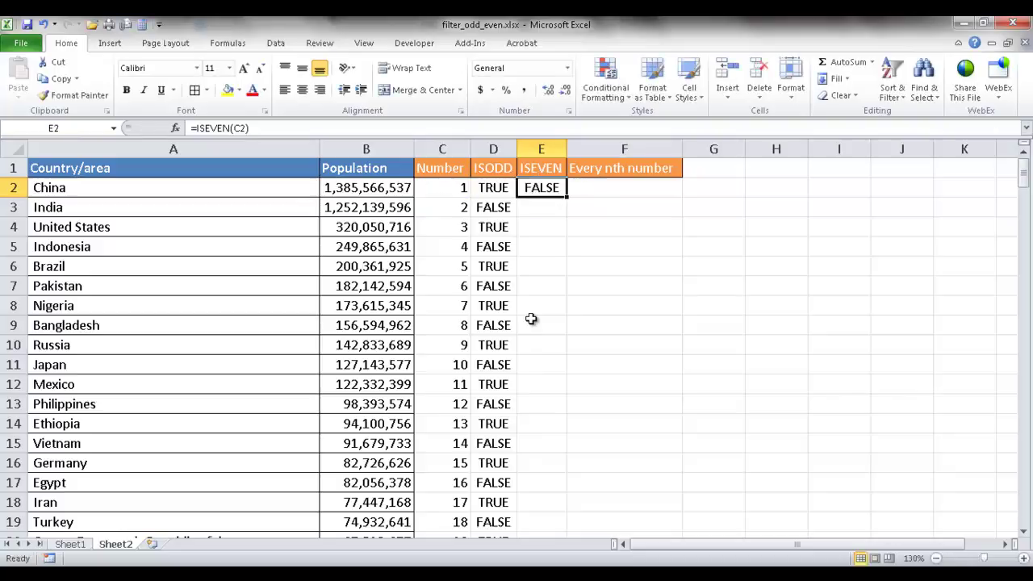
double_click(567, 197)
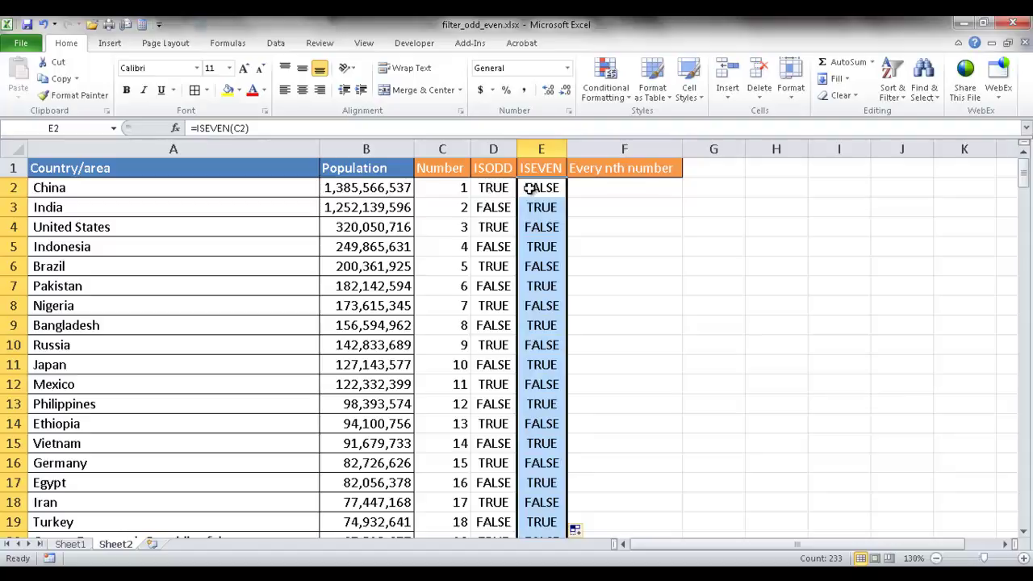
Step: Spot-check the ISEVEN formulas in rows 2 through 6
click(538, 194)
click(543, 208)
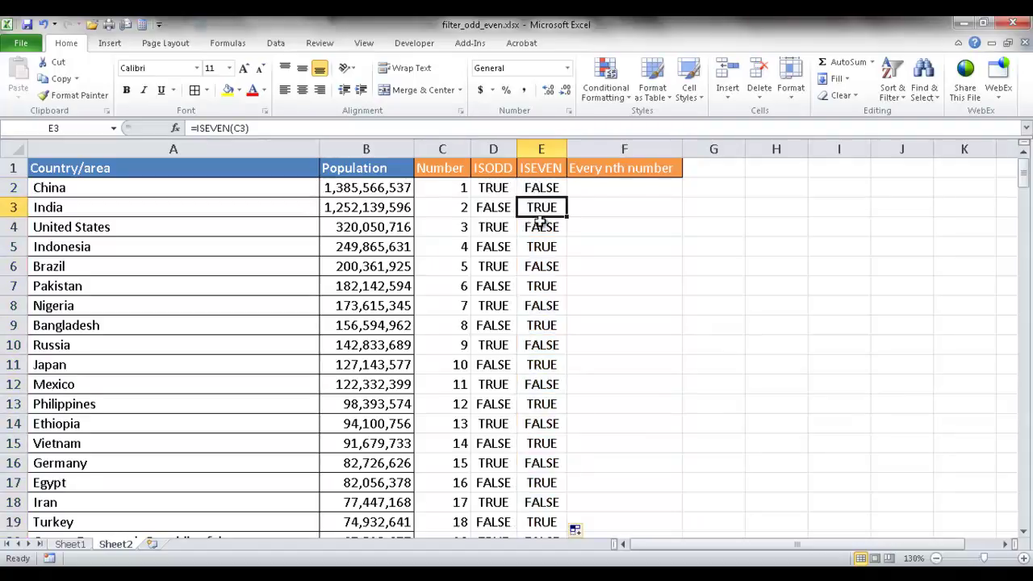
click(542, 224)
click(544, 249)
click(542, 264)
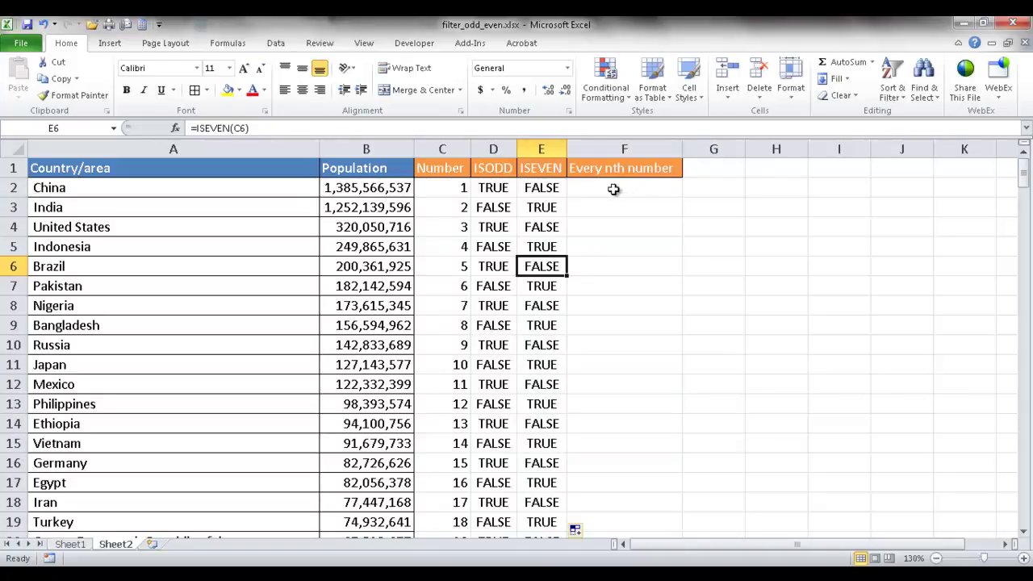
Step: Enter =MOD(C2,3) in cell F2, which returns 1
click(613, 189)
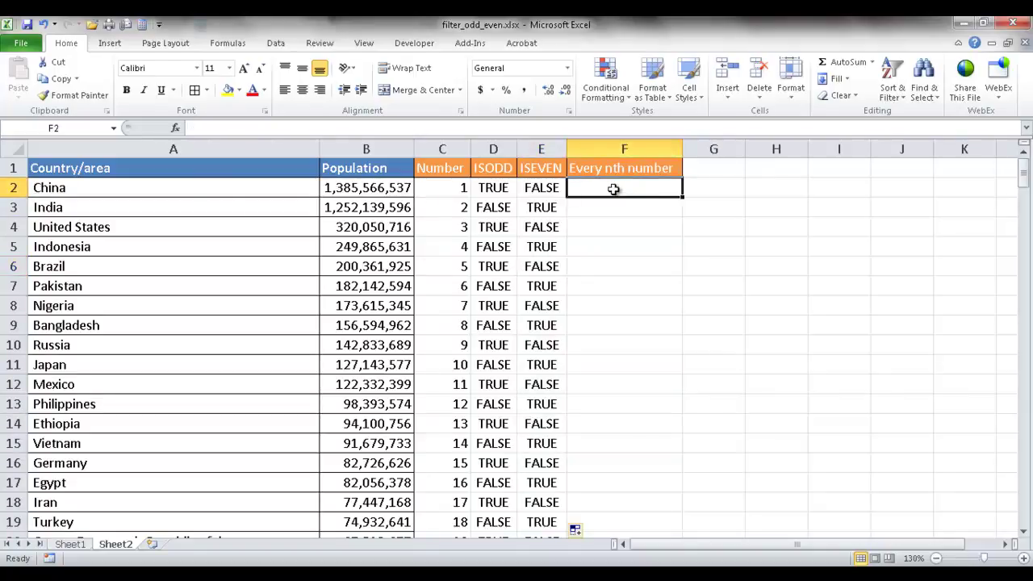
click(463, 129)
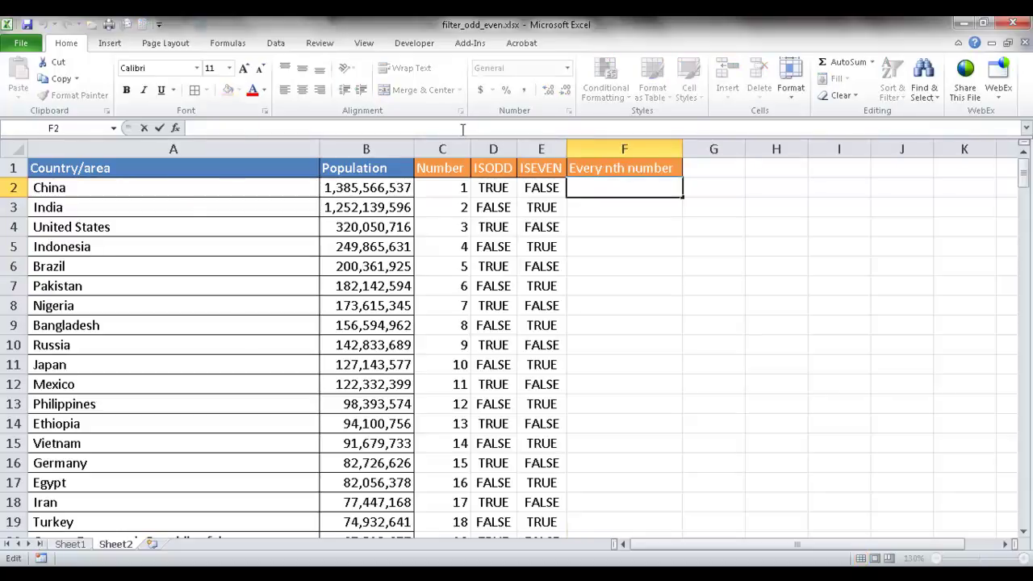
text(=mod)
key(Tab)
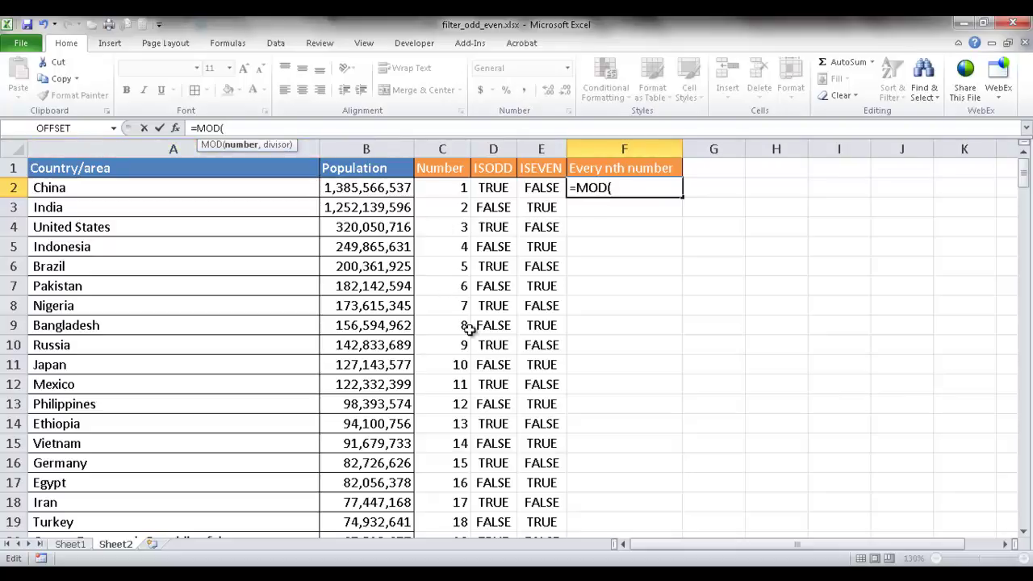
click(442, 188)
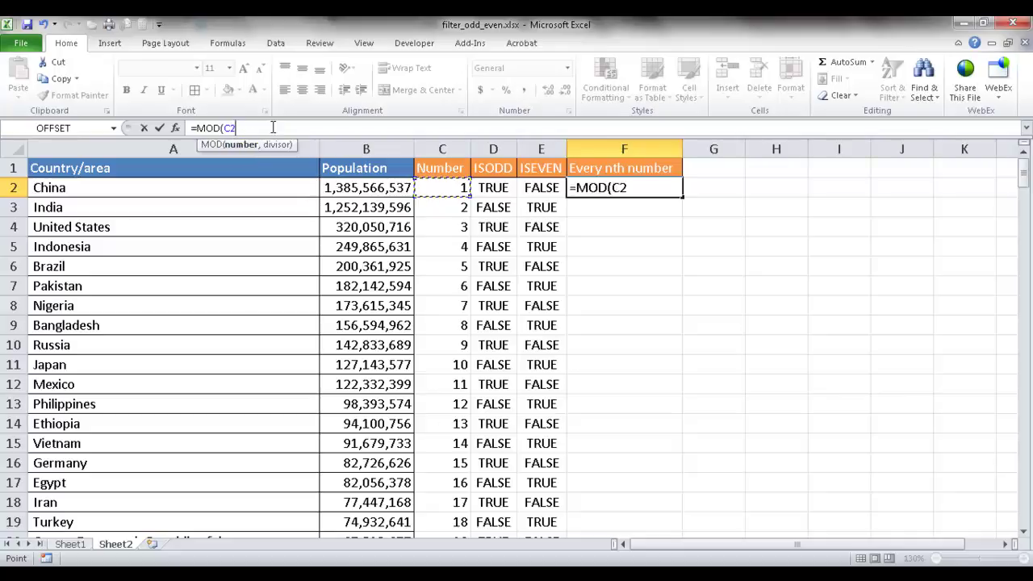
text(,3)
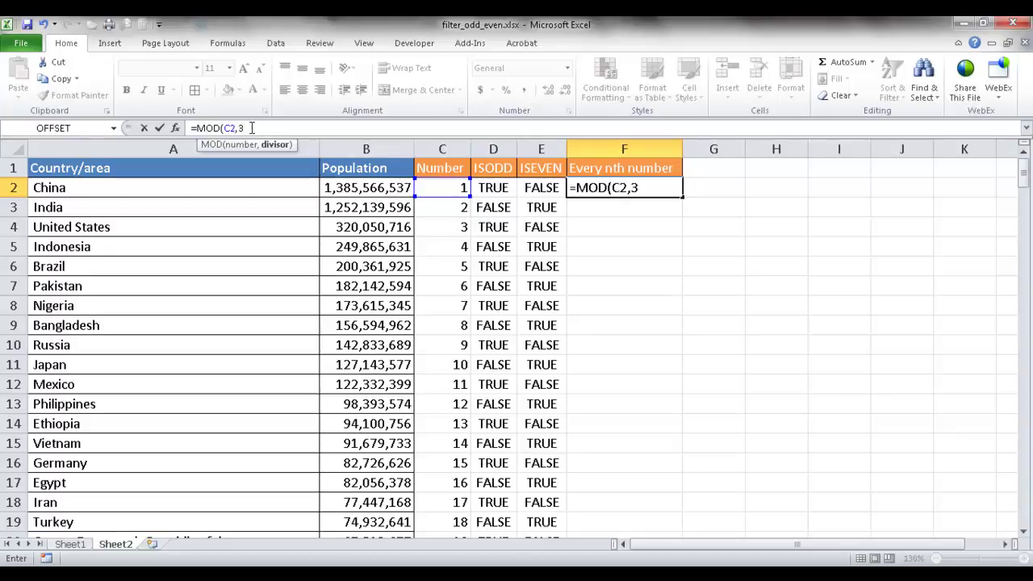
key(ctrl+Return)
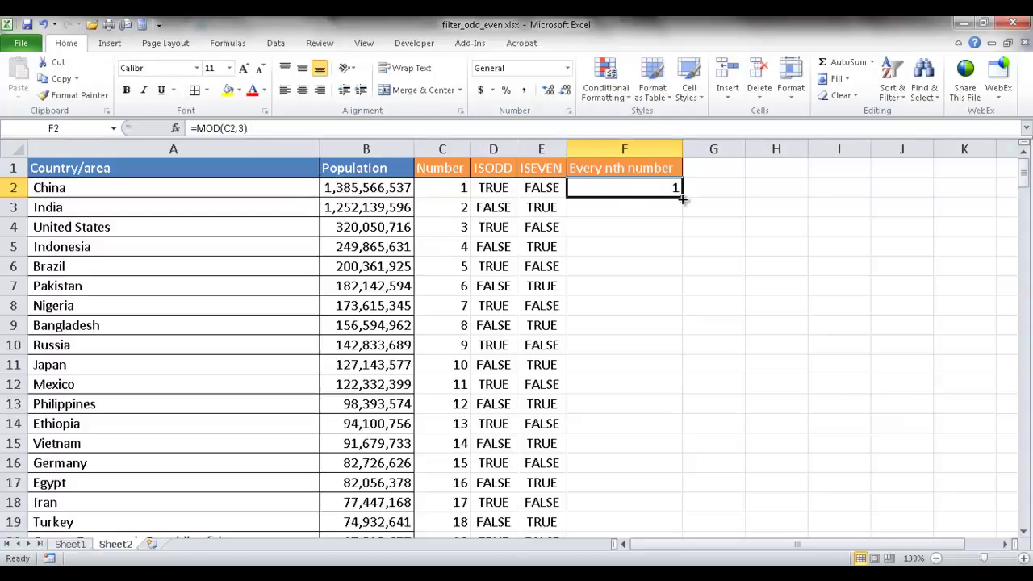
Step: Fill =MOD(C2,3) down column F and check row 4's remainder
double_click(682, 196)
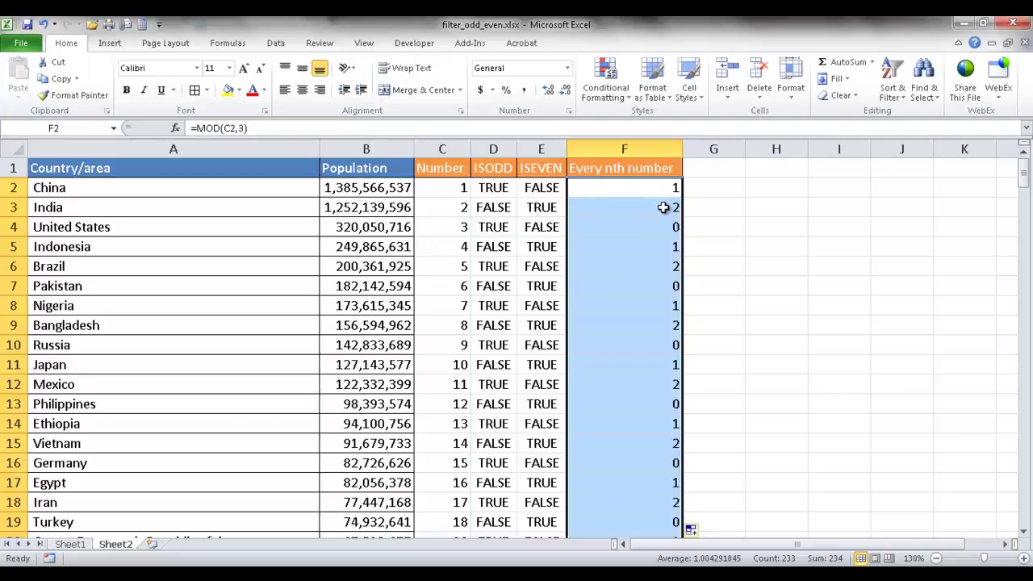
click(450, 228)
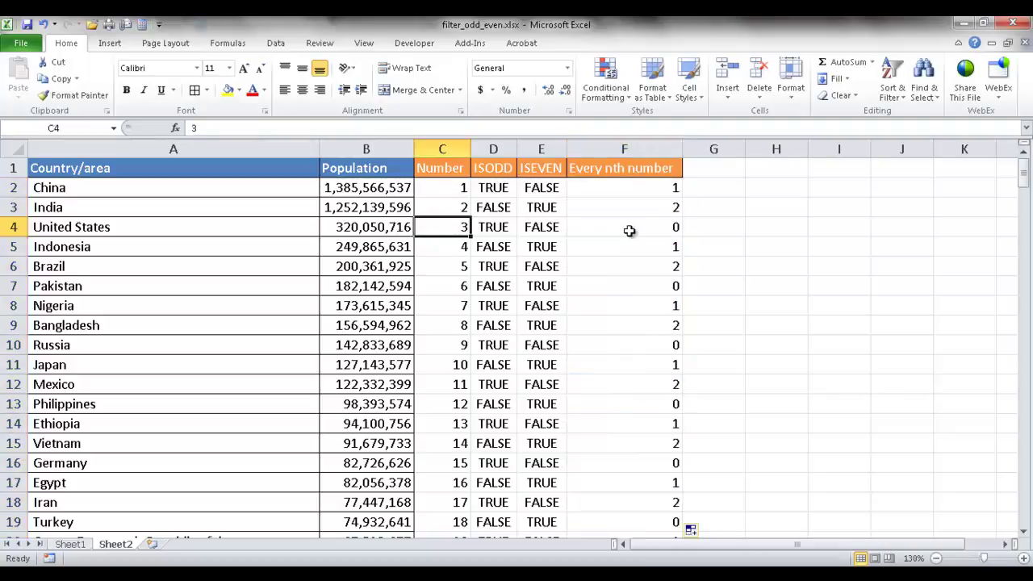
click(636, 229)
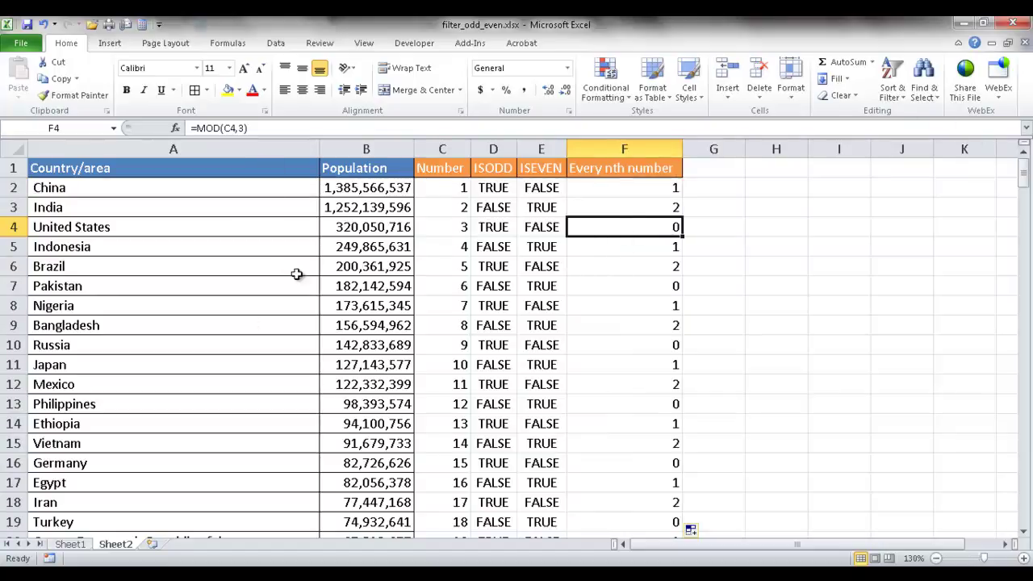
Step: Turn on the table filter and show only Every nth number 0, confirming multiples of 3
click(891, 94)
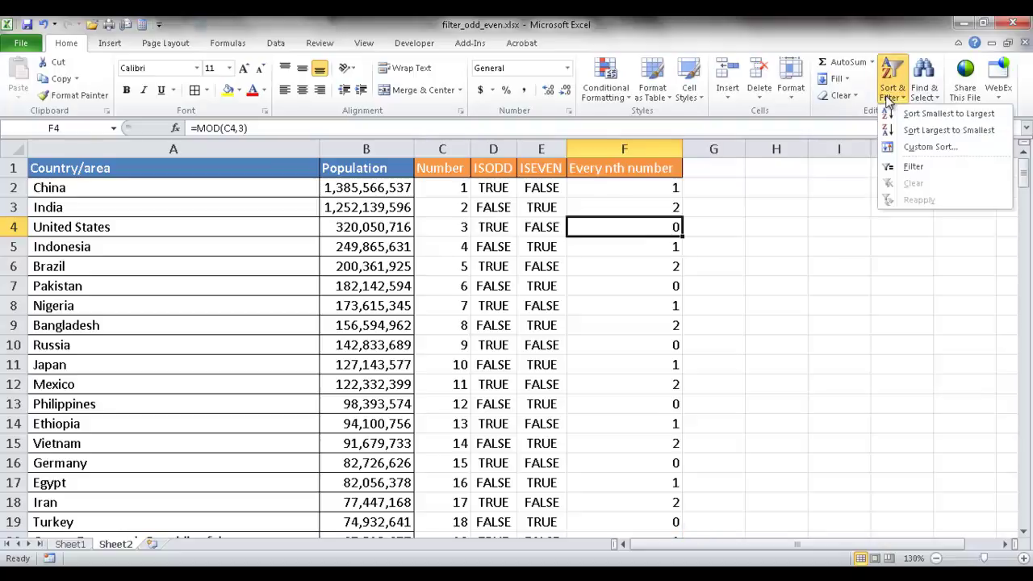
click(905, 167)
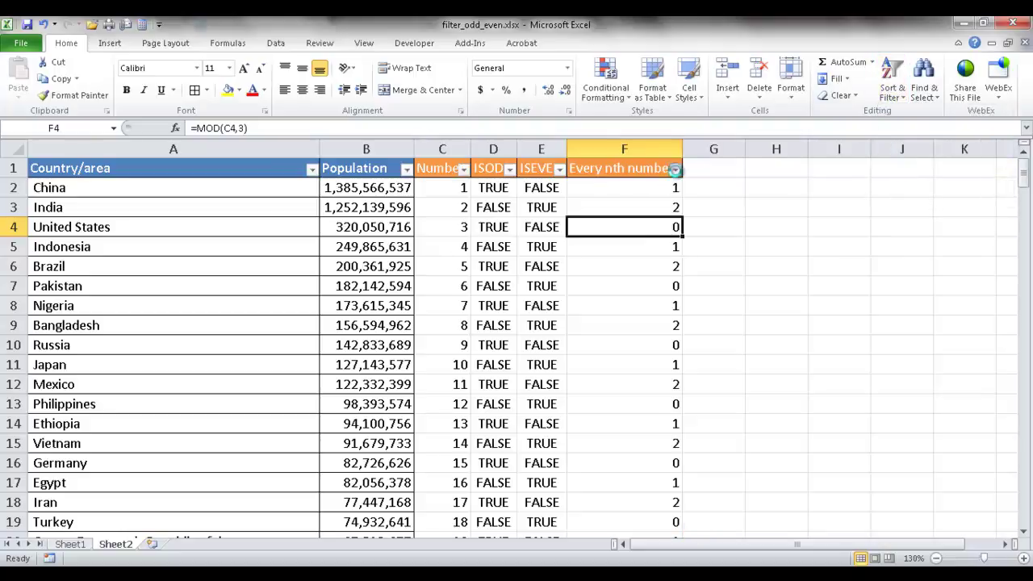
click(674, 169)
click(524, 309)
click(524, 321)
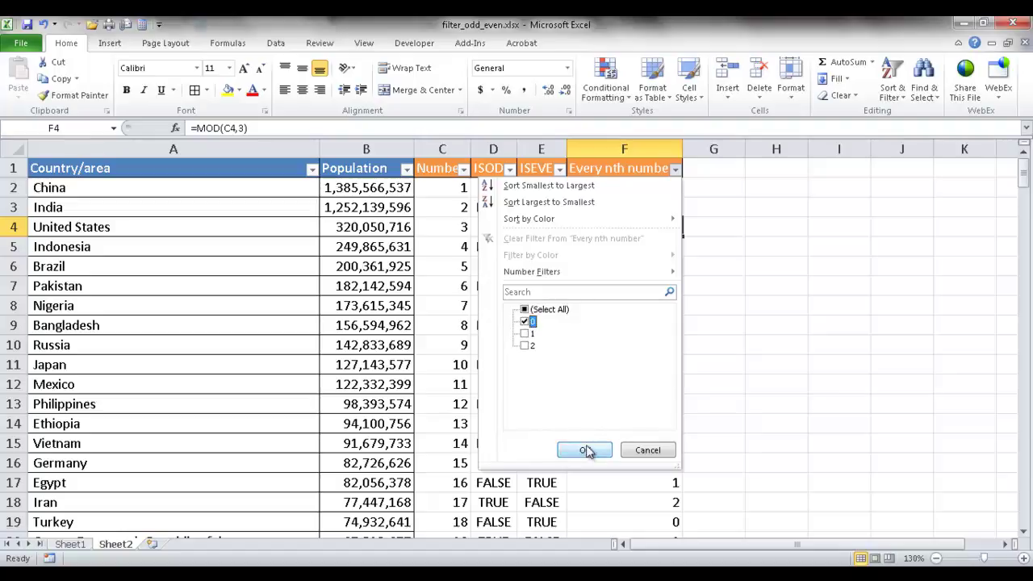
click(584, 450)
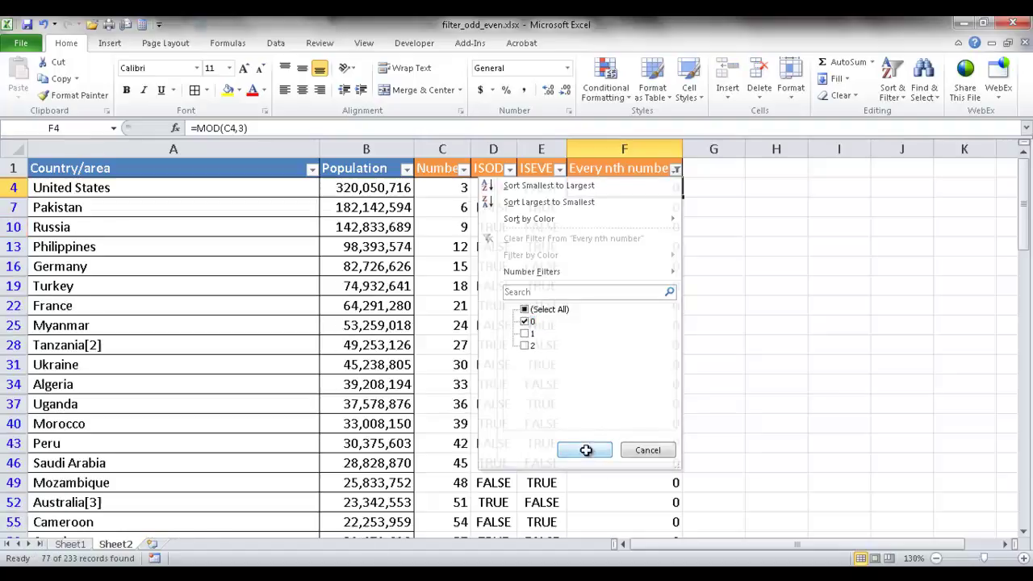
click(440, 189)
click(443, 206)
click(445, 227)
click(446, 249)
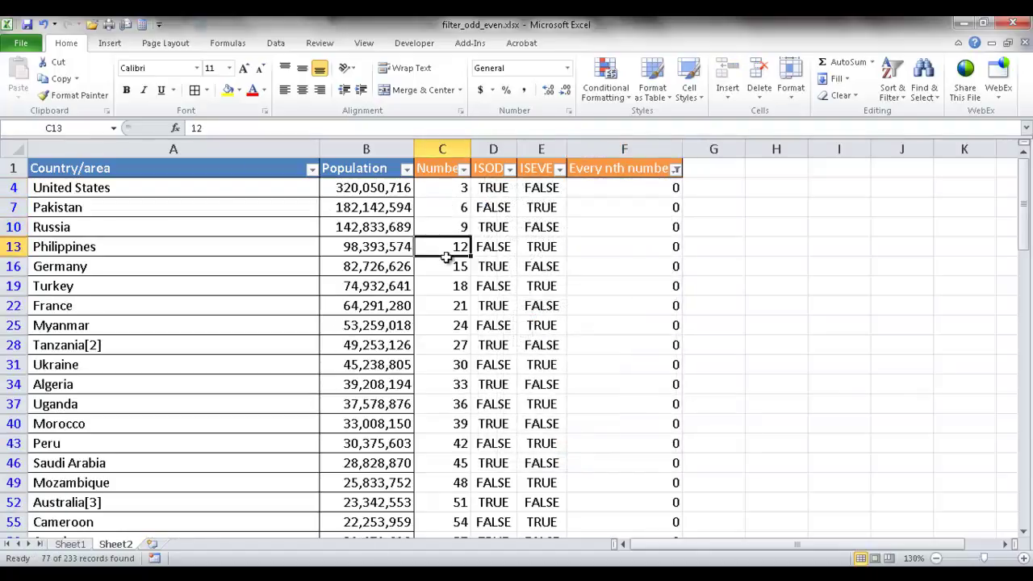
click(448, 267)
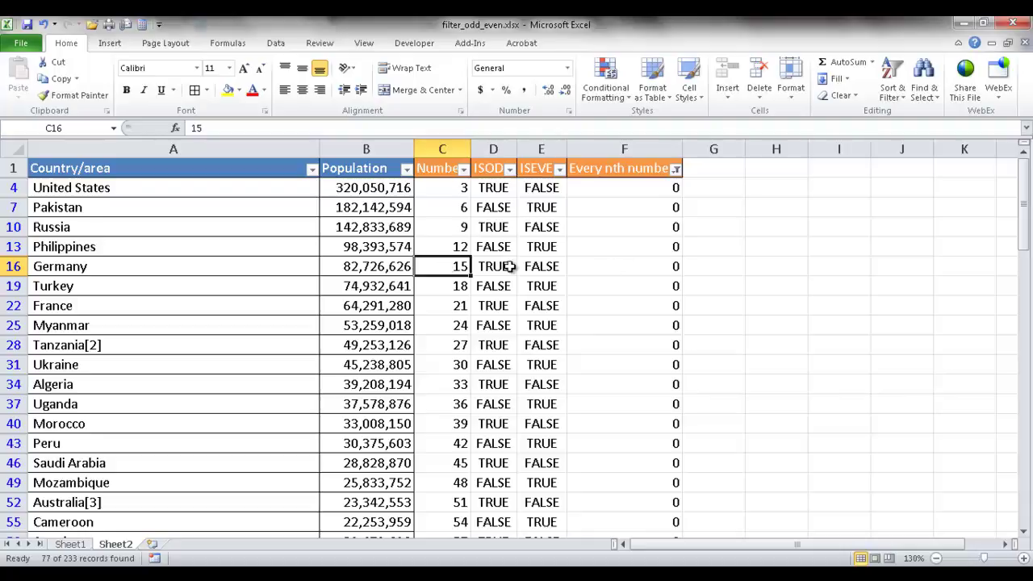
Step: Reselect all Every nth number values so every row shows, and pick F2 for editing
click(676, 168)
click(529, 310)
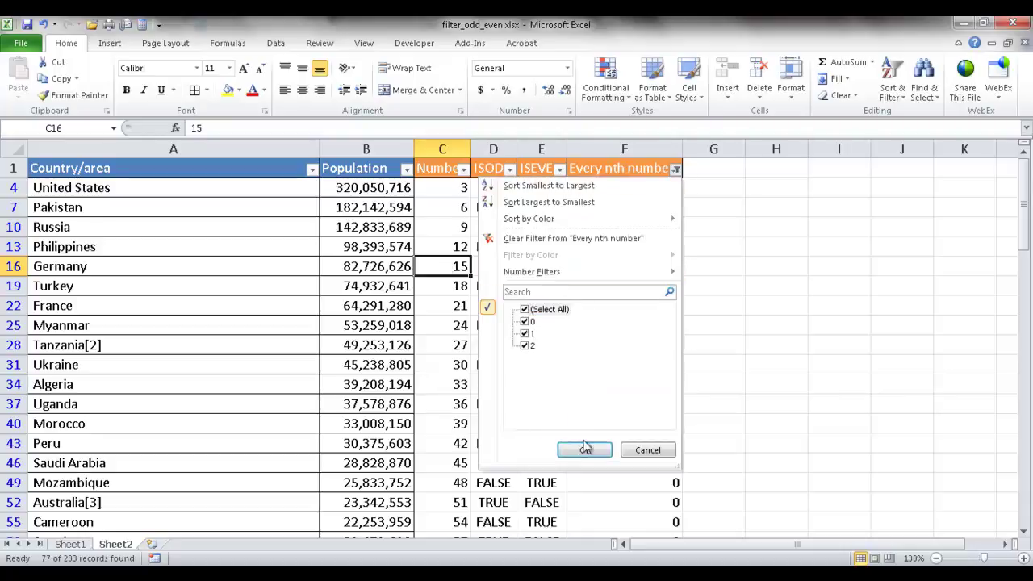
click(586, 449)
click(666, 187)
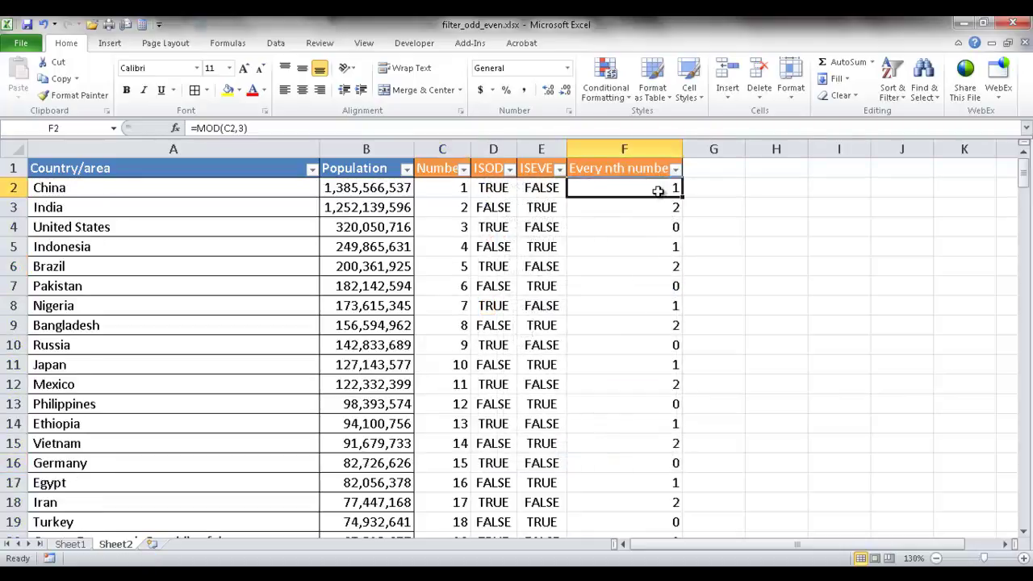
click(243, 128)
Step: Change F2 to =MOD(C2,8) and fill it down the column
key(BackSpace)
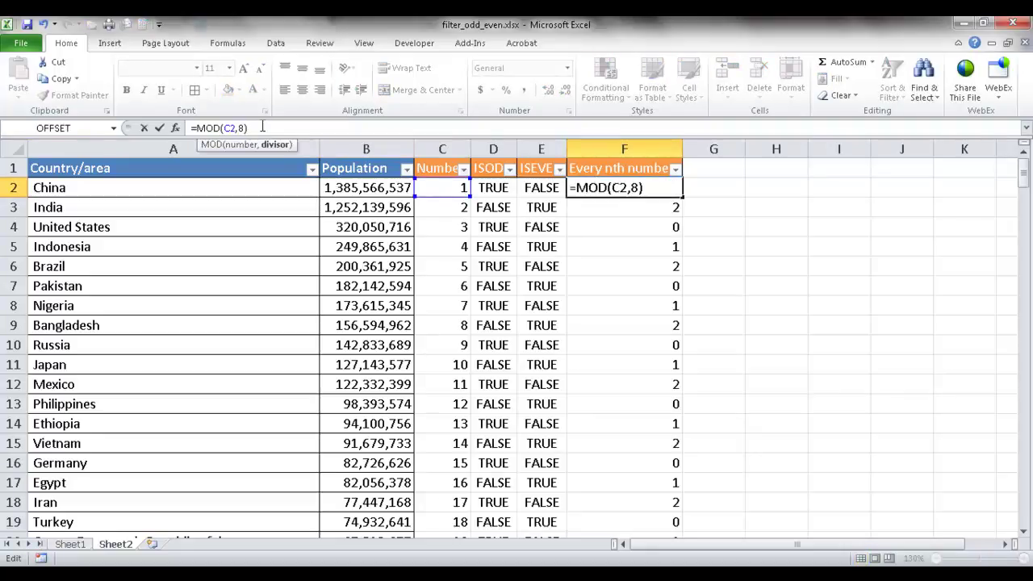
key(ctrl+Return)
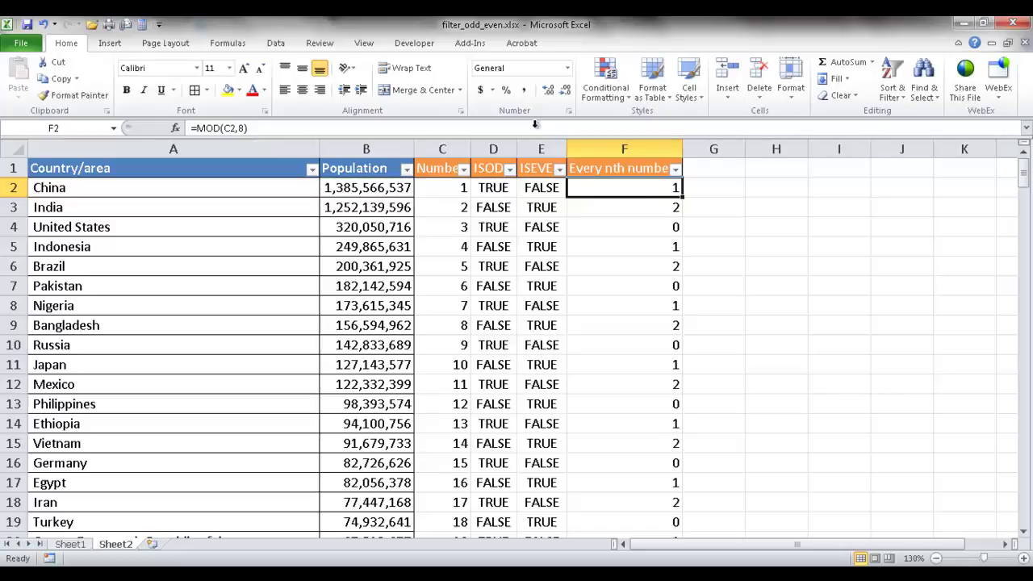
double_click(682, 198)
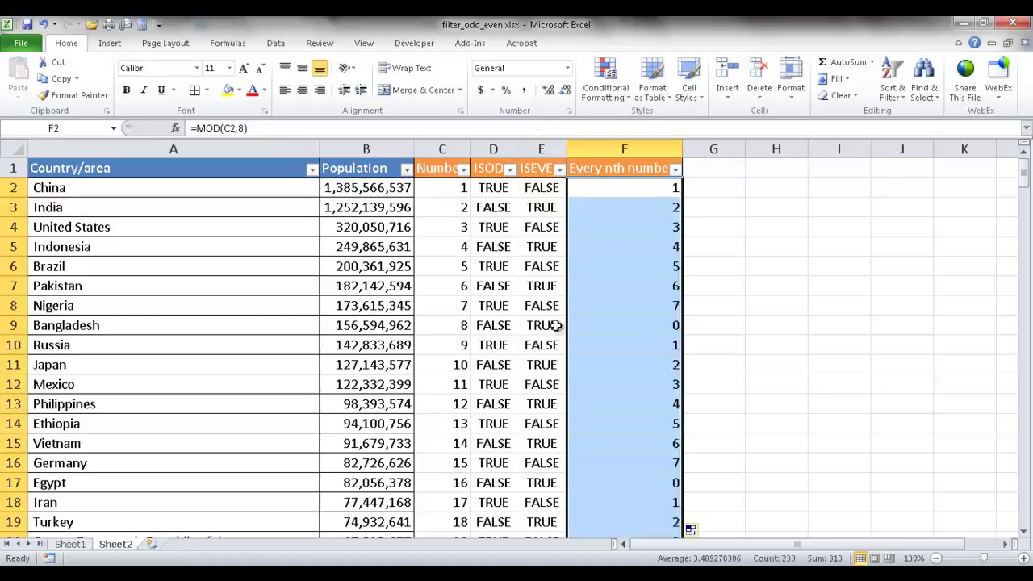
Step: Spot-check the mod-8 results in rows 9 and 17 and row 3's formulas
click(462, 325)
click(639, 330)
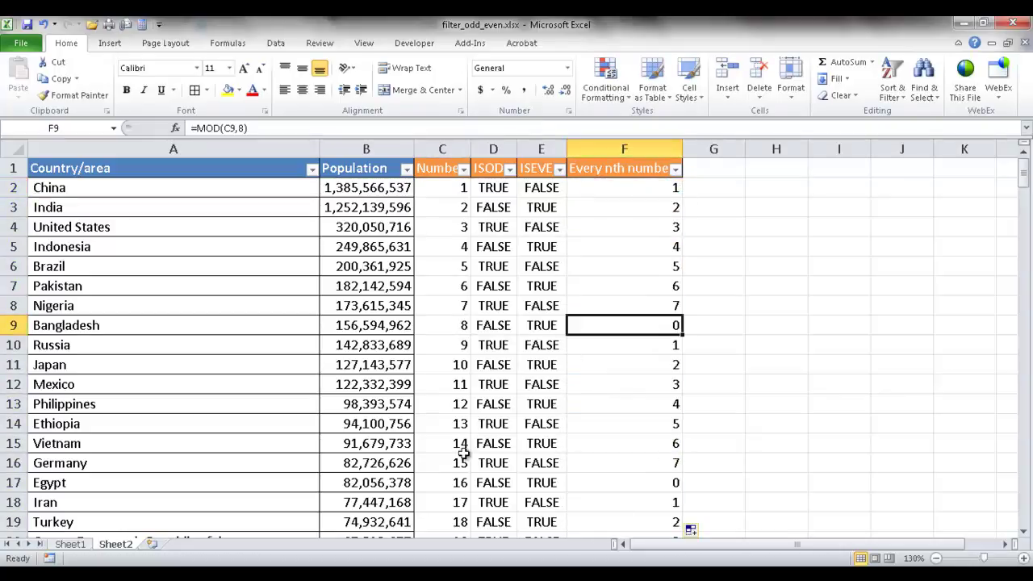
click(460, 483)
click(654, 484)
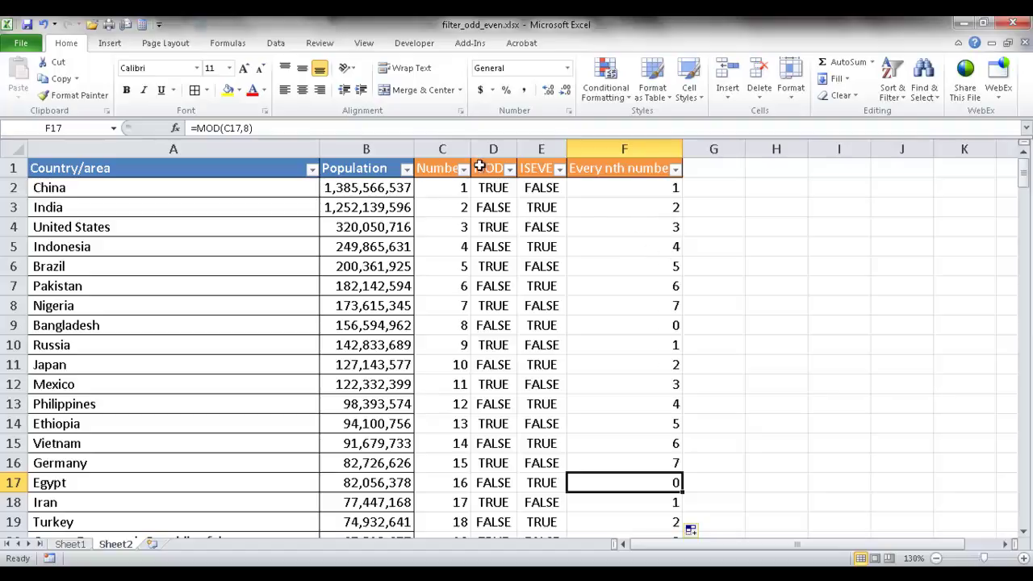
click(494, 211)
click(542, 207)
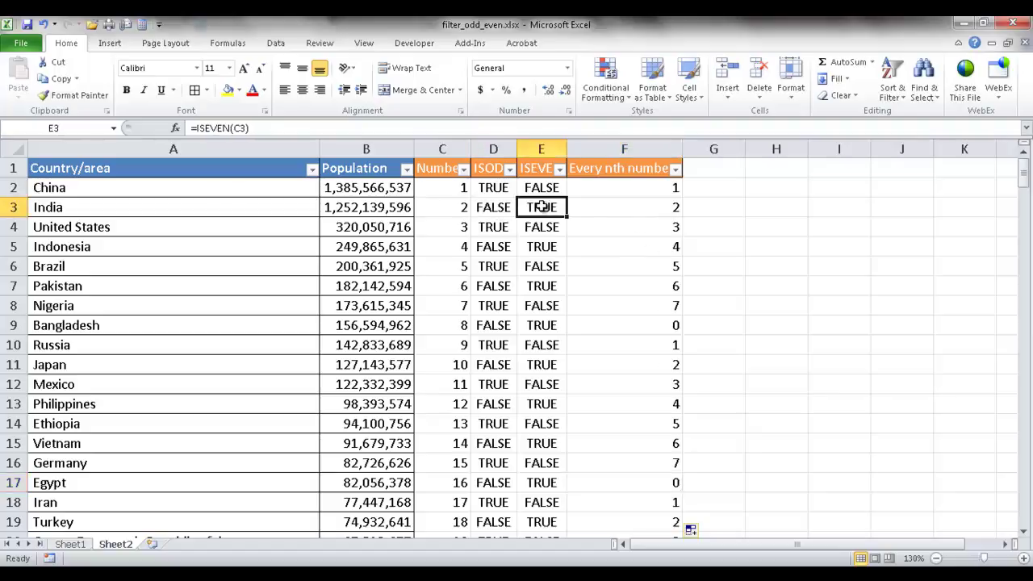
click(611, 206)
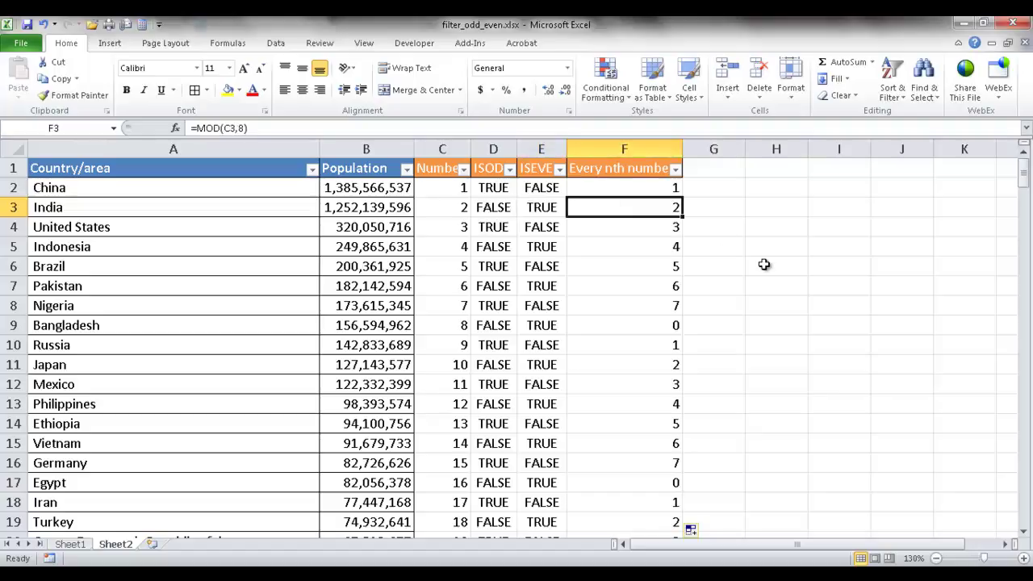